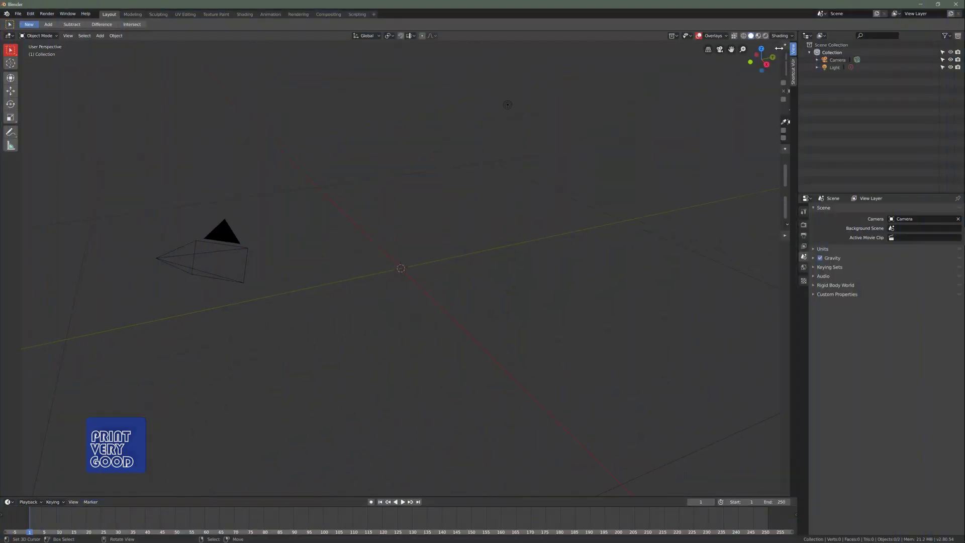
Start the Shortcut VUr add-on from the N sidebar so pressed keys show on screen.
left_click_drag(777, 48, 719, 48)
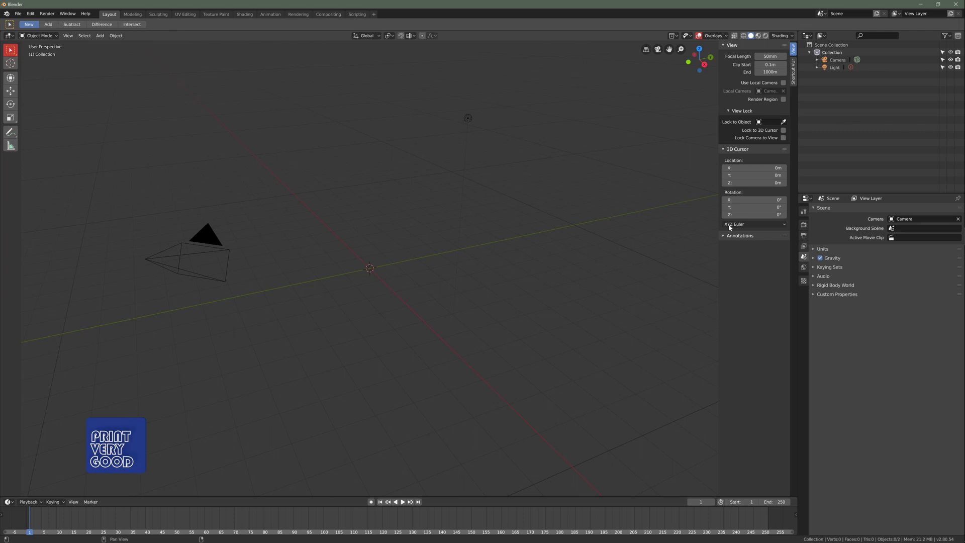
left_click(793, 81)
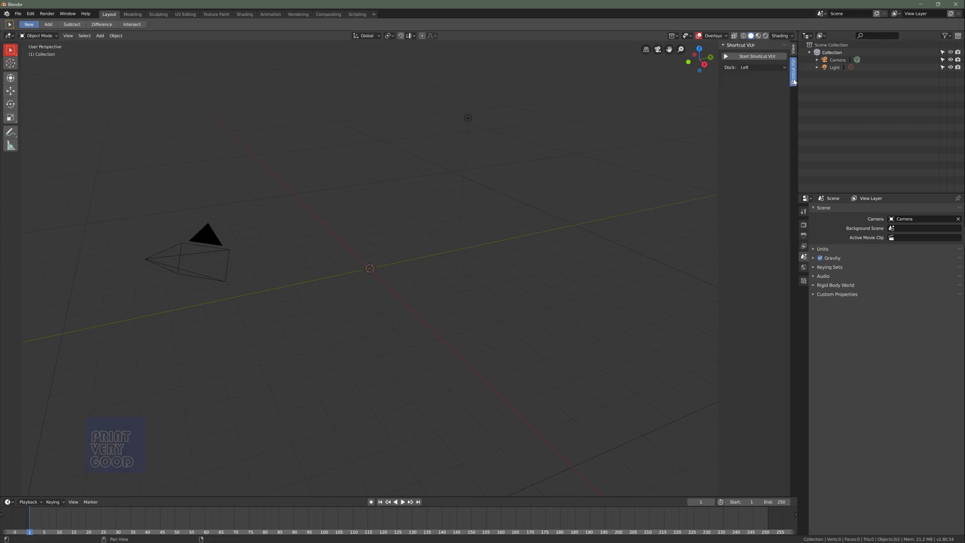
left_click(749, 59)
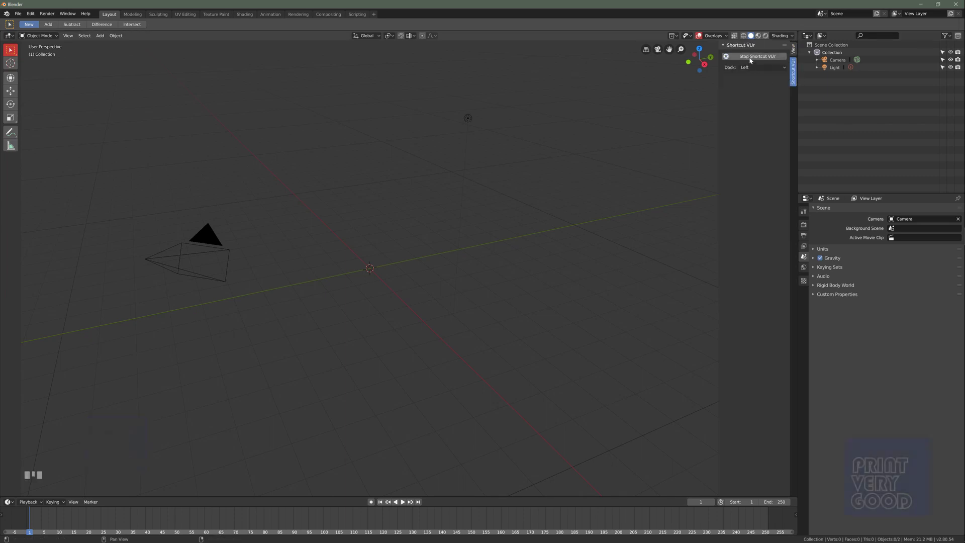
left_click(432, 352)
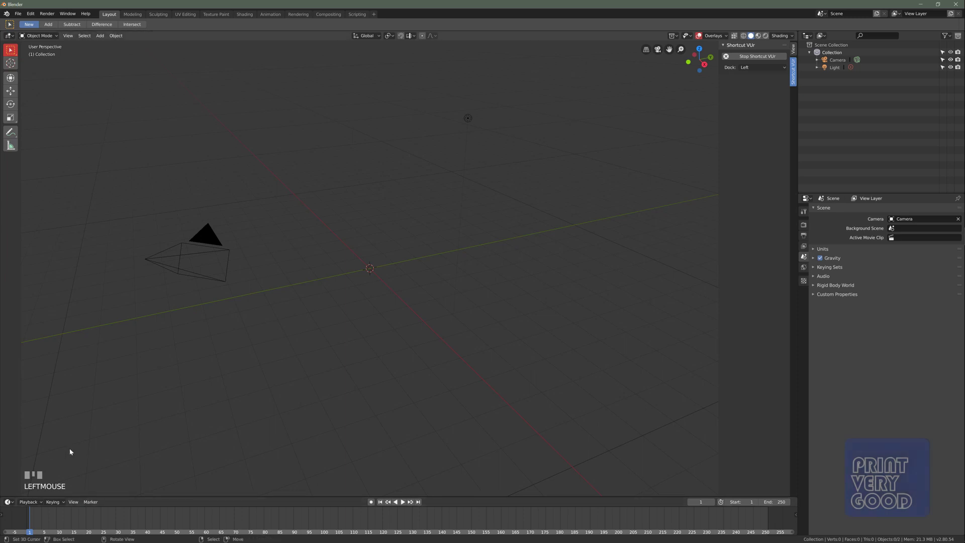
Import dolphinstl.stl via File > Import > Stl into the scene.
left_click(18, 13)
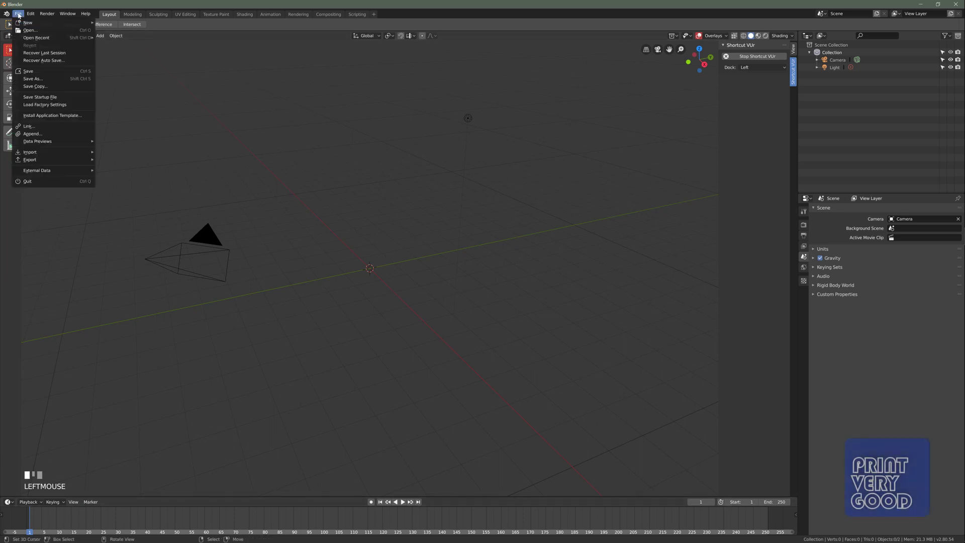
mouse_move(30, 151)
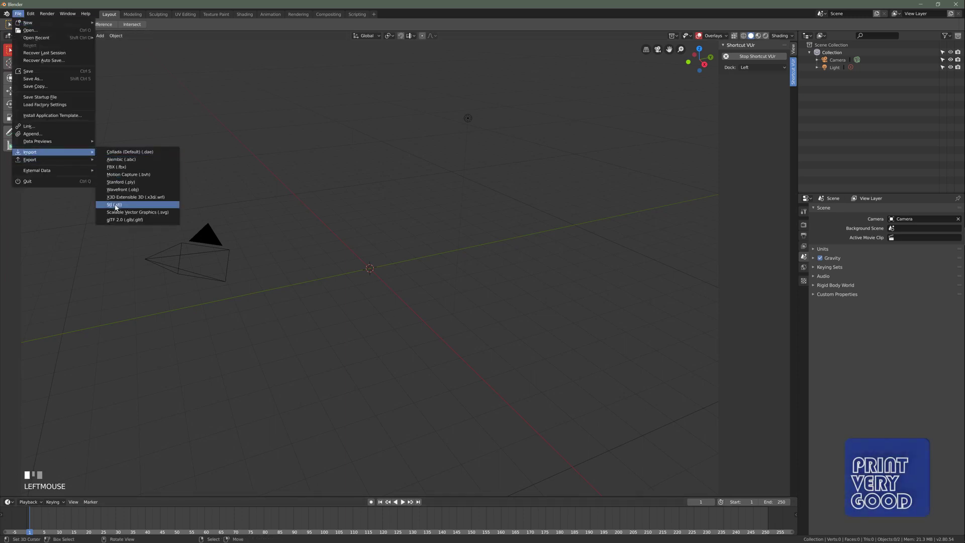
left_click(114, 206)
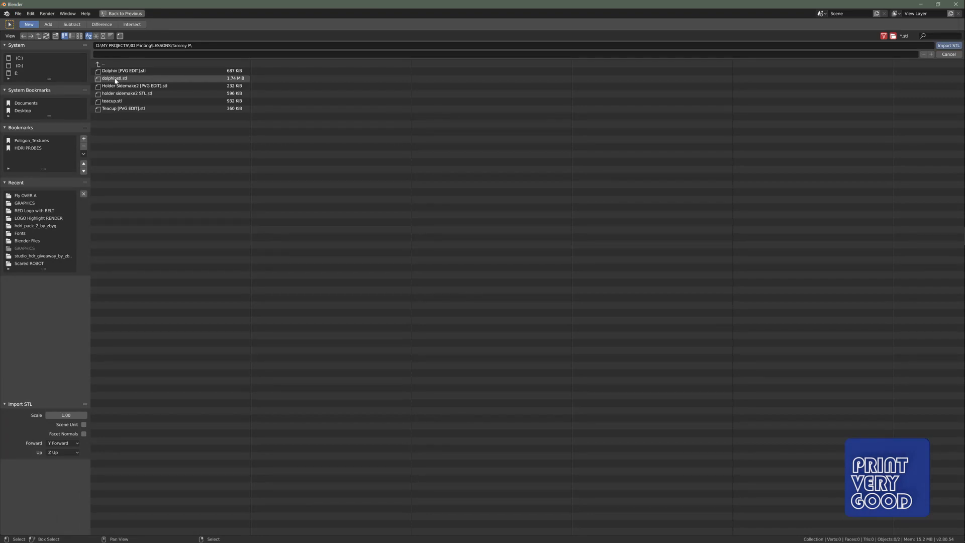
left_click(115, 78)
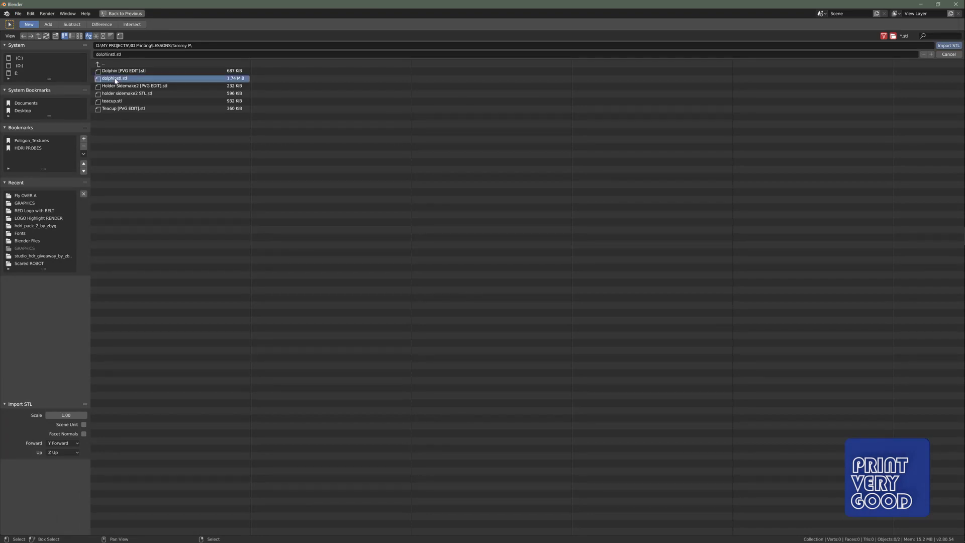
left_click(949, 45)
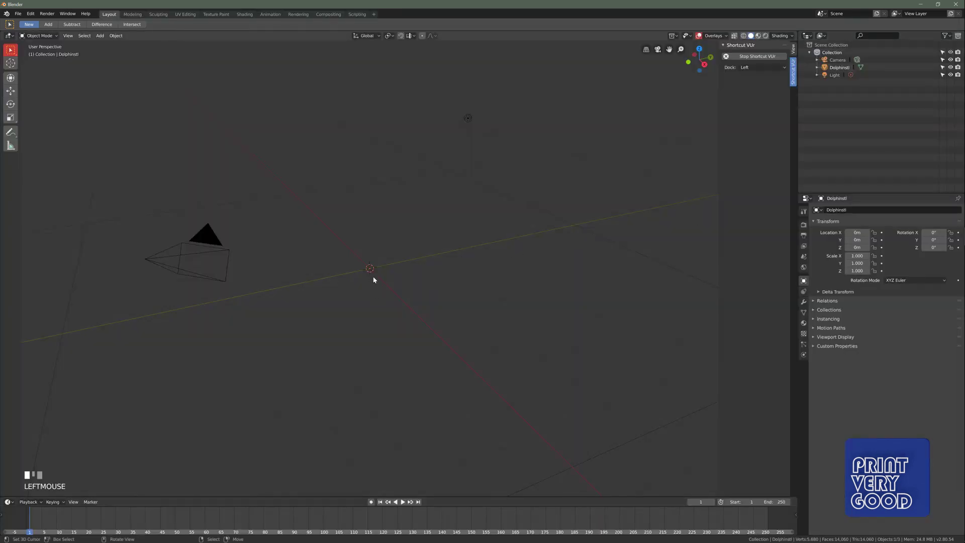
scroll(373, 280, "up", 5)
scroll(373, 271, "down", 2)
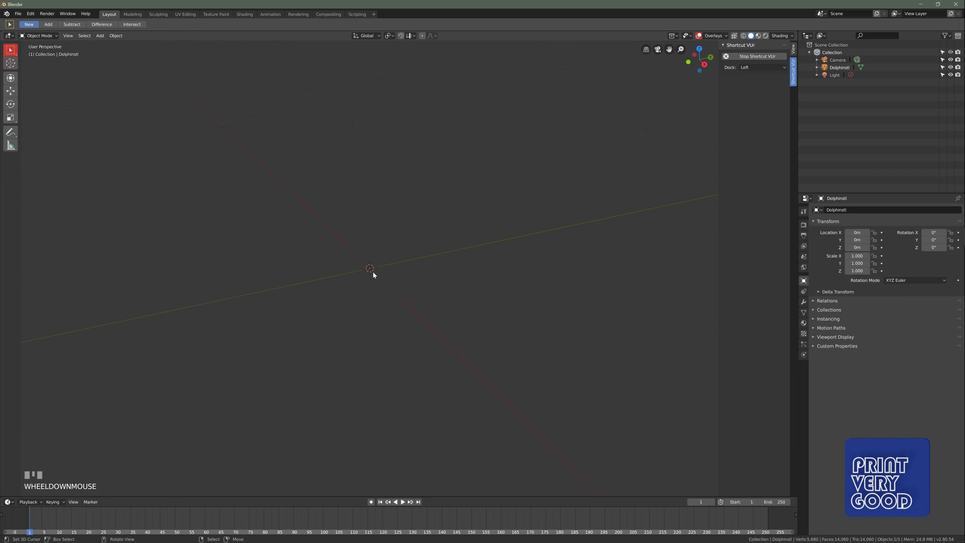
scroll(373, 271, "down", 5)
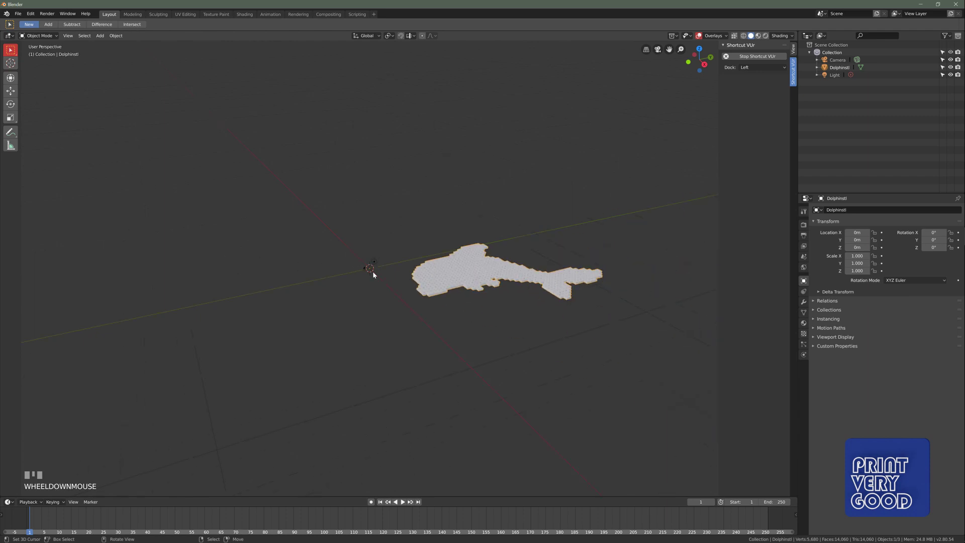
scroll(440, 294, "up", 2)
Scale the dolphin lattice to 0.1 on X, Y and Z from the Item transform panel.
mouse_move(440, 293)
middle_mouse_down()
mouse_move(422, 348)
mouse_move(433, 343)
middle_mouse_up()
key("n")
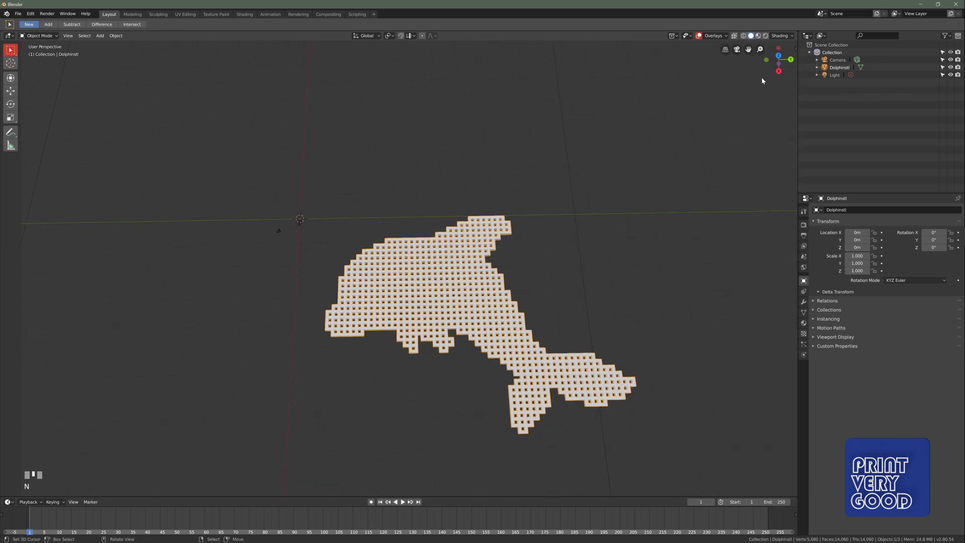
key("n")
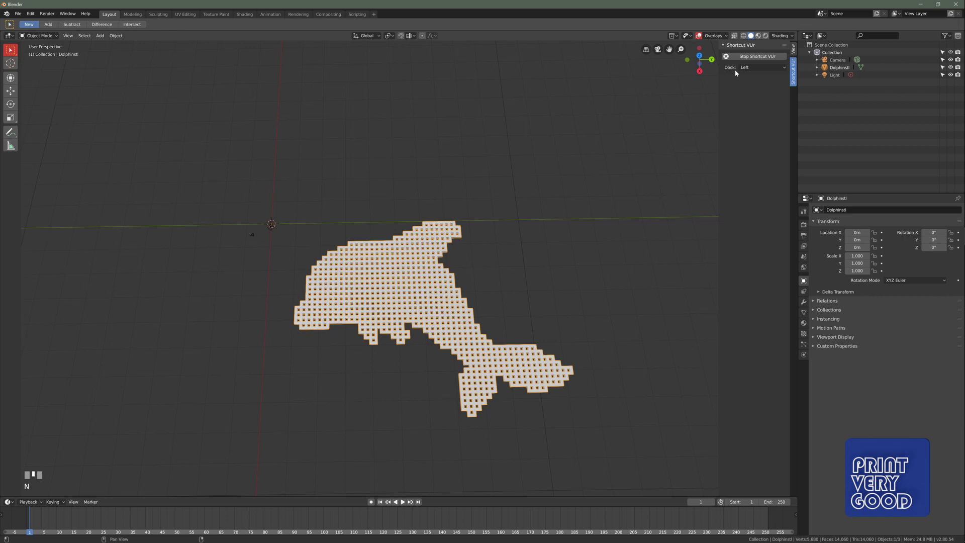
left_click(793, 50)
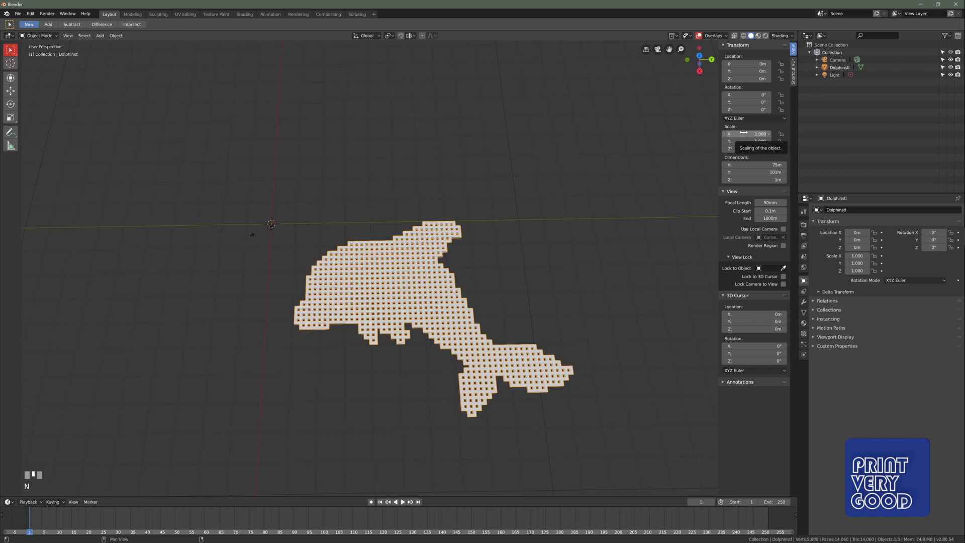
left_click_drag(743, 134, 743, 149)
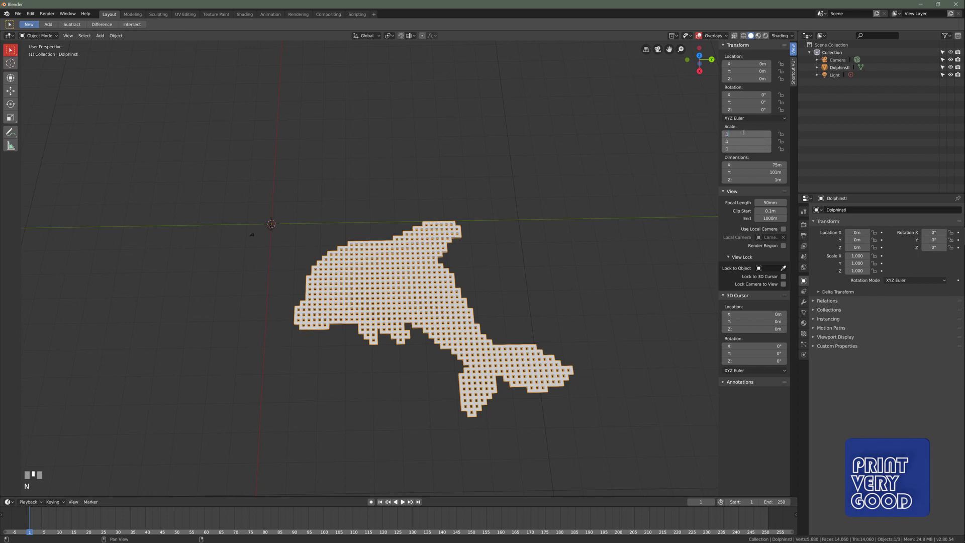
key("Return")
Reduce the scale further to 0.010 on all axes and frame the dolphin in view.
middle_click_drag(252, 258, 466, 372, "shift")
scroll(467, 371, "up", 3)
scroll(375, 369, "up", 2)
middle_click_drag(310, 348, 564, 279, "shift")
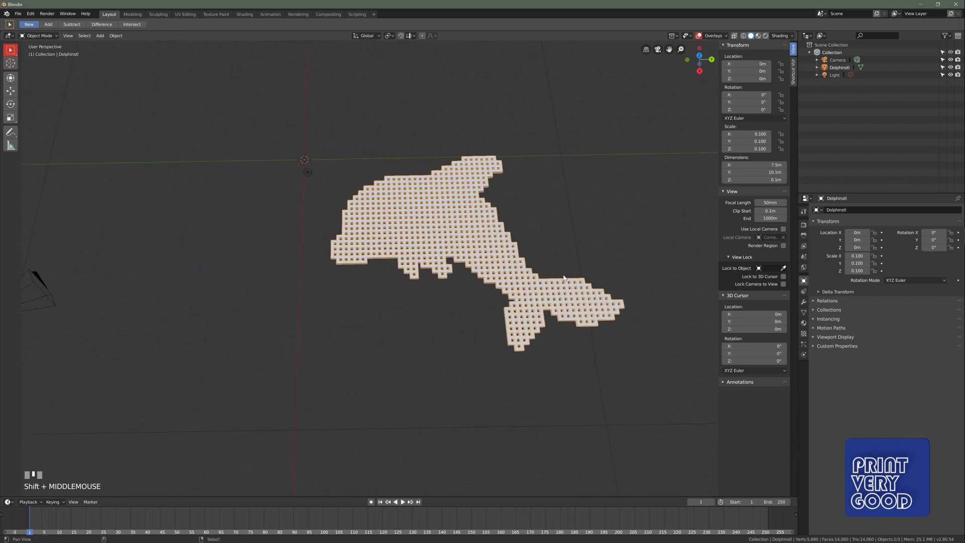
left_click_drag(755, 133, 754, 149)
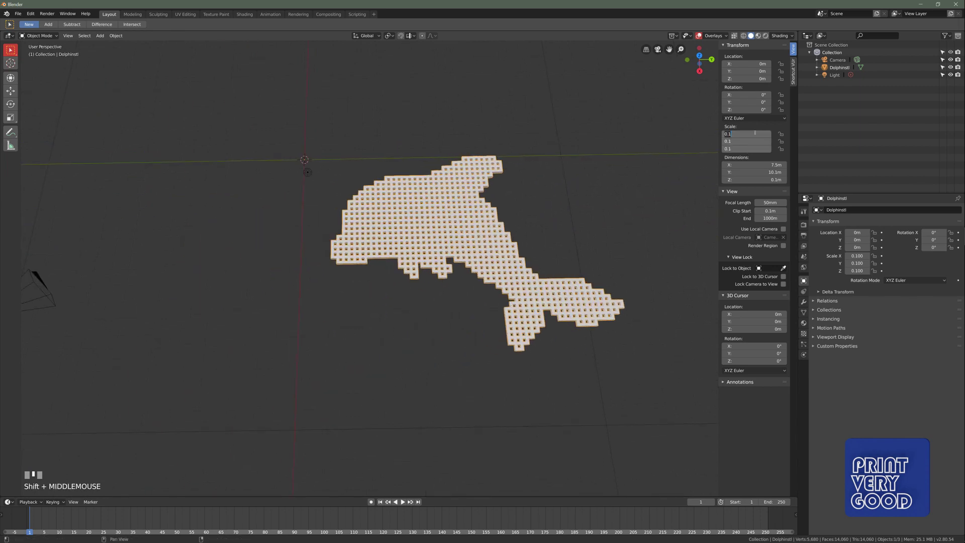
type("01")
key("Return")
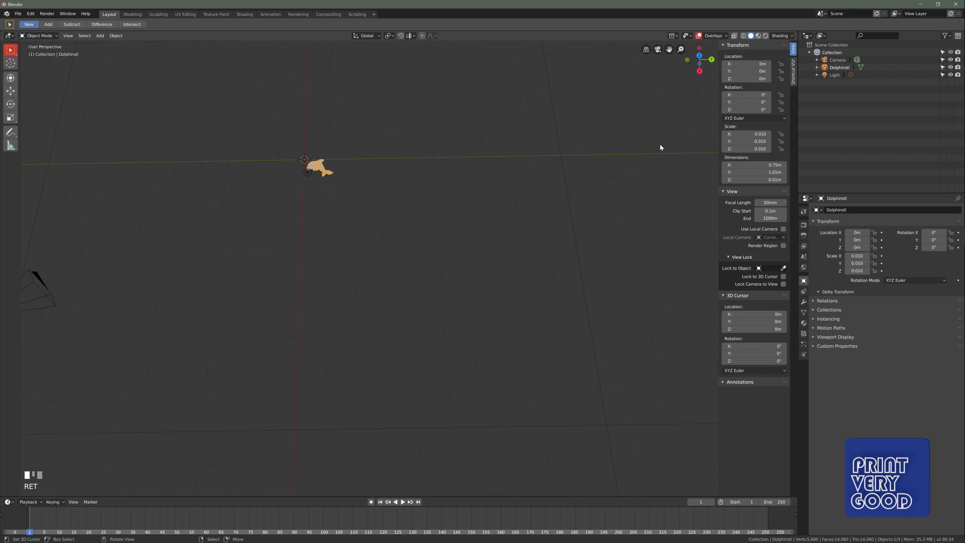
key("KP_Decimal")
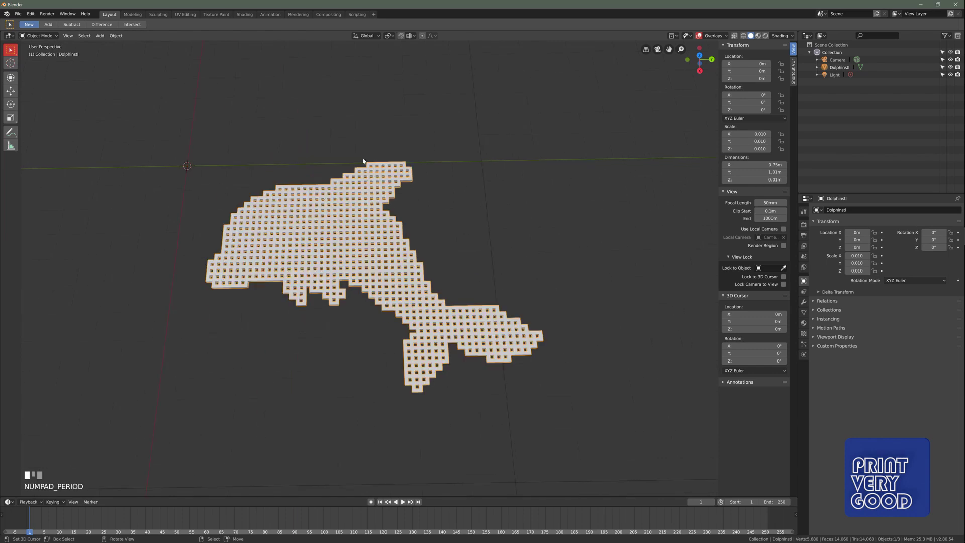
mouse_move(321, 201)
middle_mouse_down()
mouse_move(269, 277)
mouse_move(299, 340)
mouse_move(301, 318)
mouse_move(259, 316)
mouse_move(287, 318)
mouse_move(261, 300)
mouse_move(390, 239)
middle_mouse_up()
scroll(270, 276, "up", 2)
scroll(316, 189, "up", 2)
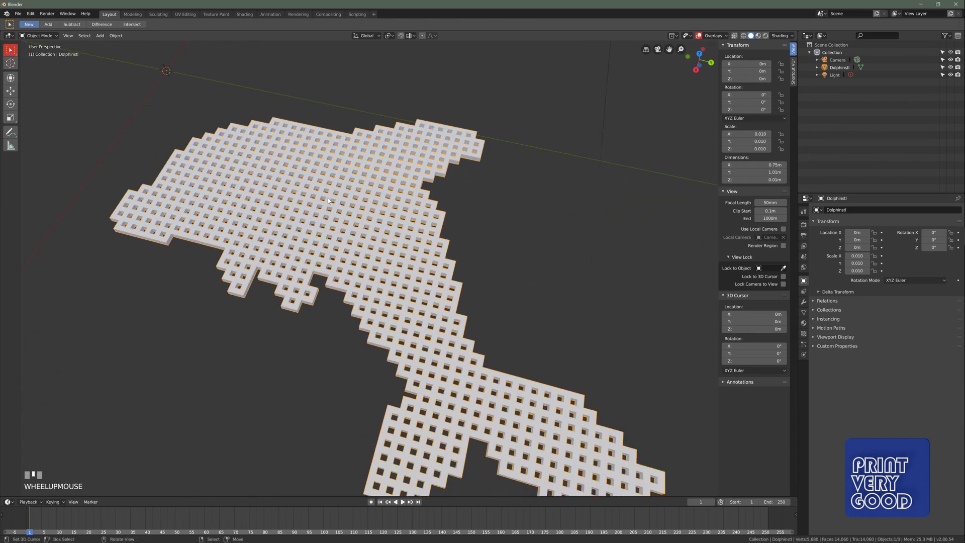
In Edit Mode, loop-select one inner square and extend the selection with Select Similar > Normal.
key("Tab")
mouse_move(330, 201)
middle_mouse_down()
mouse_move(336, 377)
mouse_move(344, 354)
middle_mouse_up()
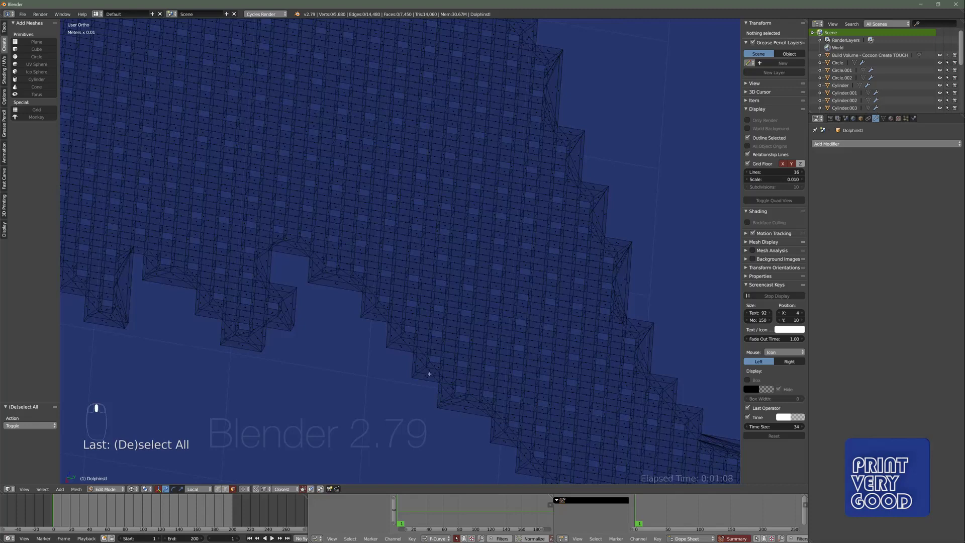
middle_click_drag(430, 374, 442, 355)
left_click(365, 218, "alt")
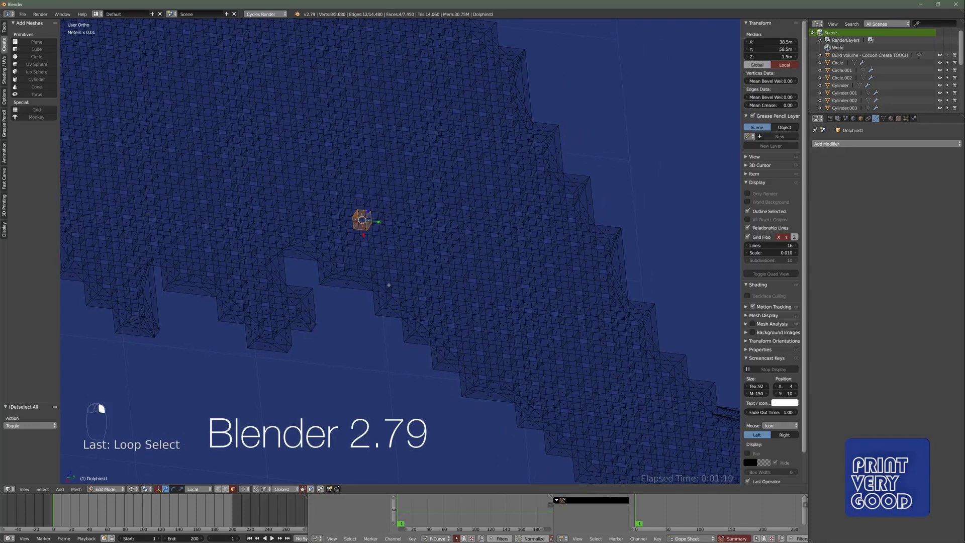
mouse_move(389, 285)
middle_mouse_down()
mouse_move(327, 274)
mouse_move(399, 334)
mouse_move(392, 339)
middle_mouse_up()
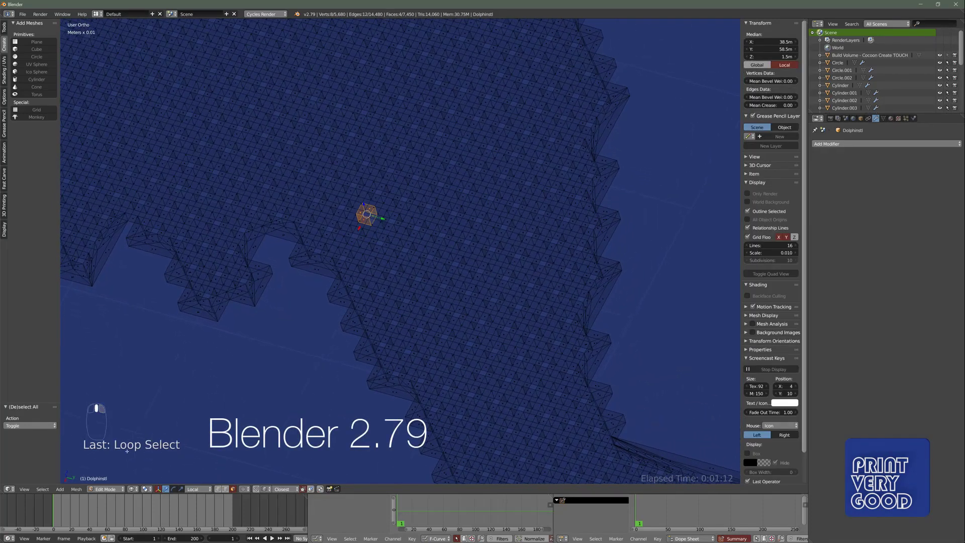
left_click(44, 490)
mouse_move(60, 406)
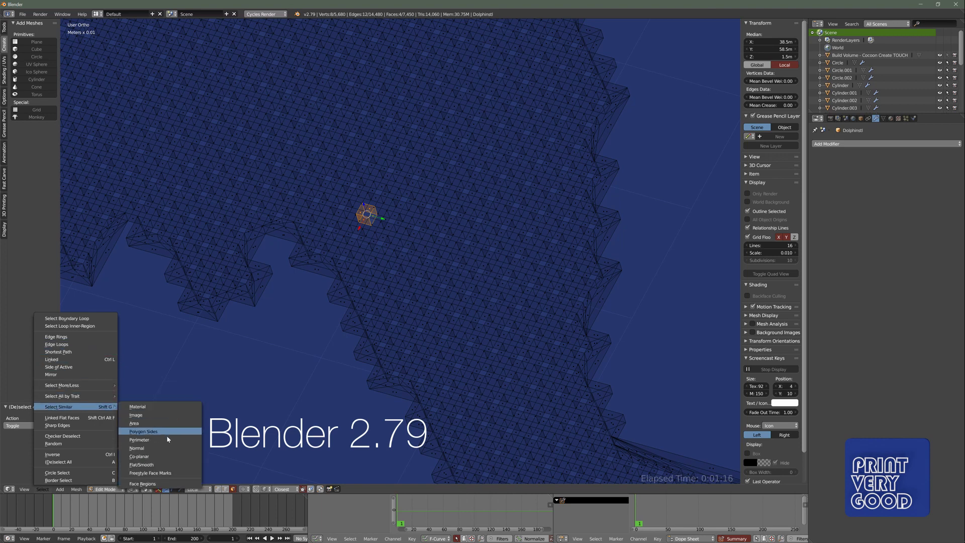
left_click(136, 448)
scroll(283, 325, "down", 3)
scroll(283, 325, "down", 3)
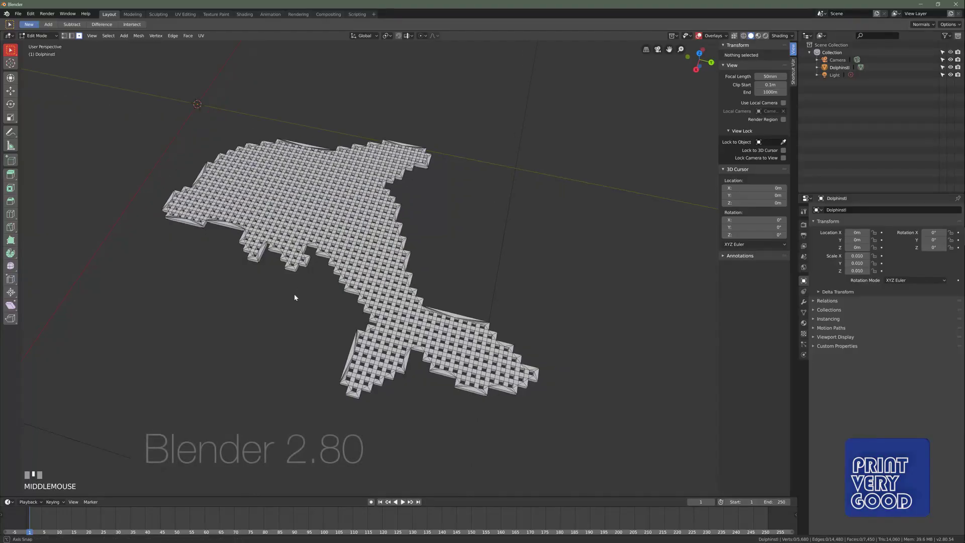
mouse_move(294, 293)
middle_mouse_down()
mouse_move(323, 307)
mouse_move(217, 154)
middle_mouse_up()
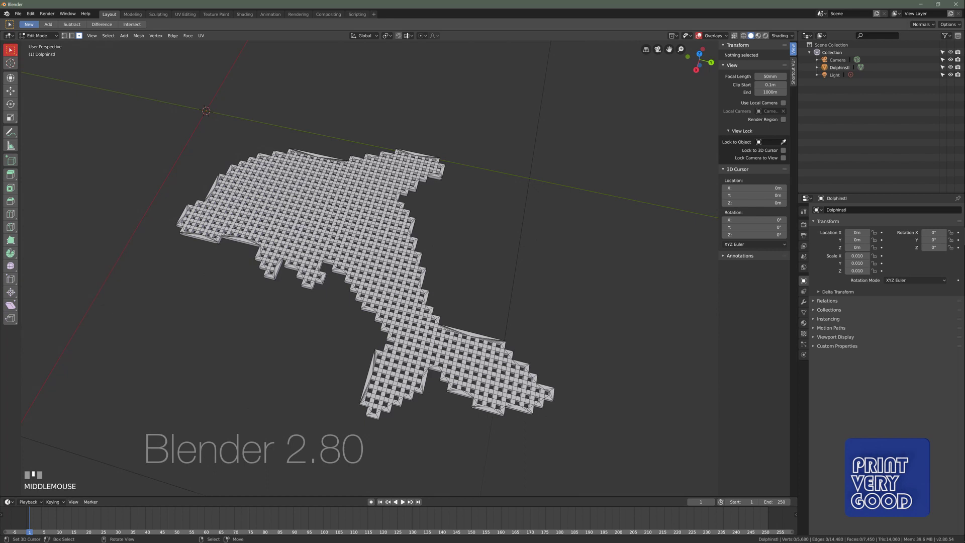
Select one inner face and all faces coplanar with it via Select Similar > Coplanar.
middle_click_drag(317, 287, 441, 215)
scroll(335, 275, "up", 4)
scroll(335, 275, "up", 1)
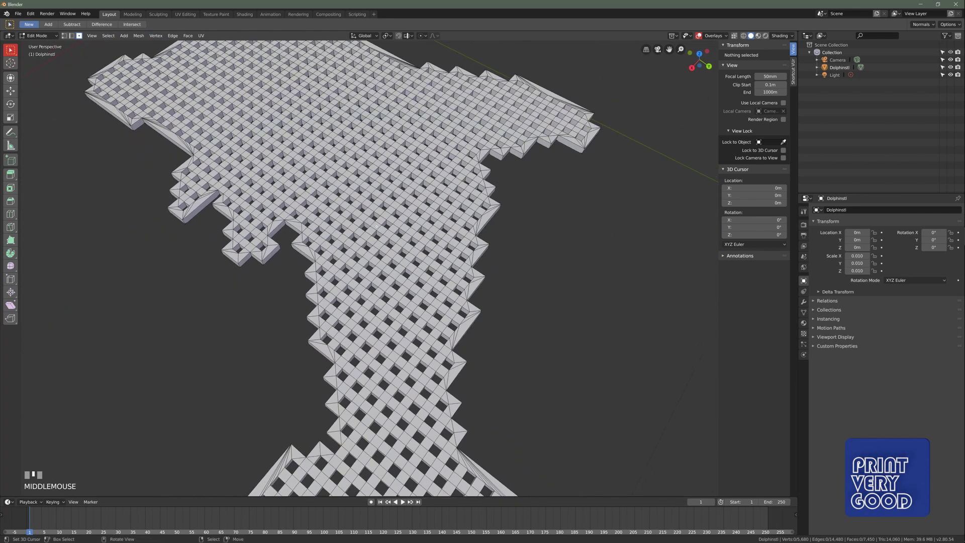
scroll(441, 215, "up", 3)
left_click(432, 194)
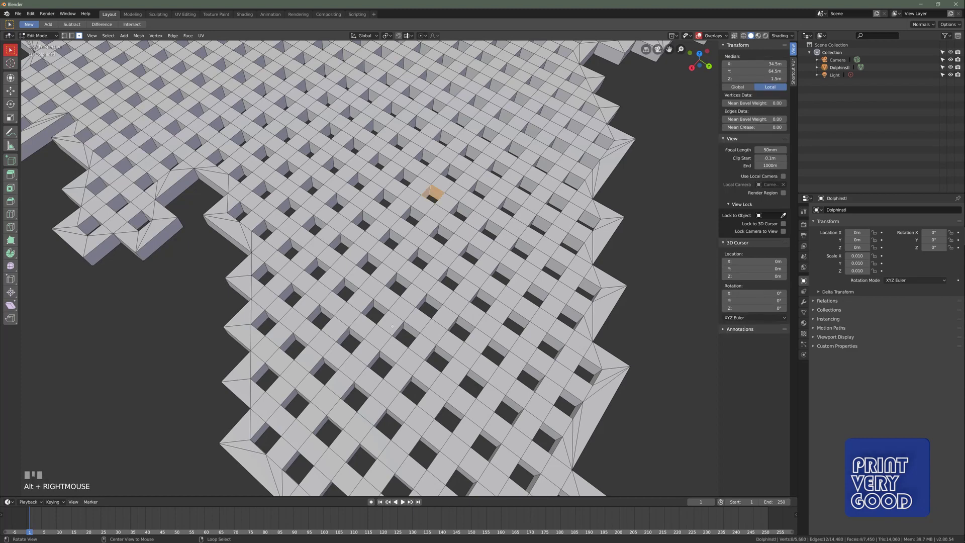
mouse_move(433, 194)
middle_mouse_down()
mouse_move(416, 329)
mouse_move(358, 315)
mouse_move(134, 77)
mouse_move(102, 59)
middle_mouse_up()
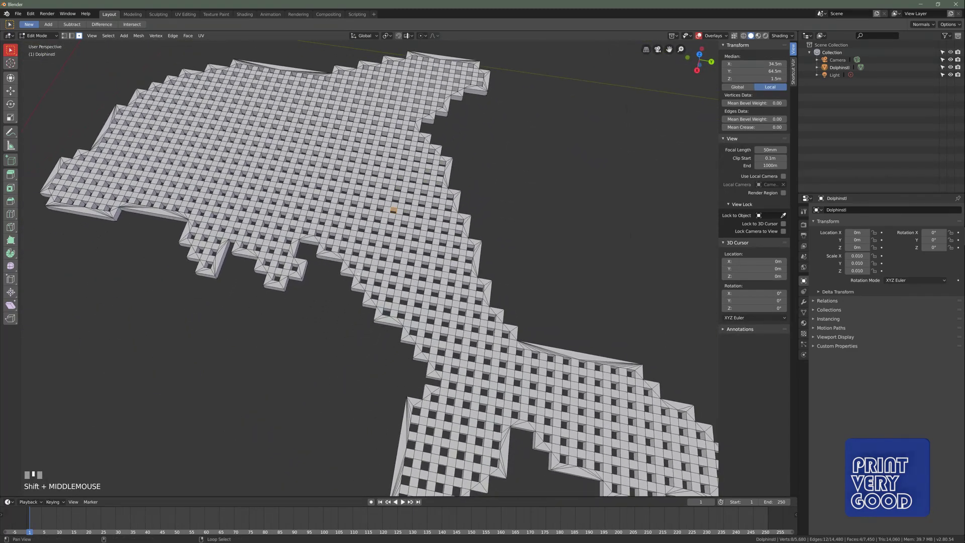
left_click(109, 37)
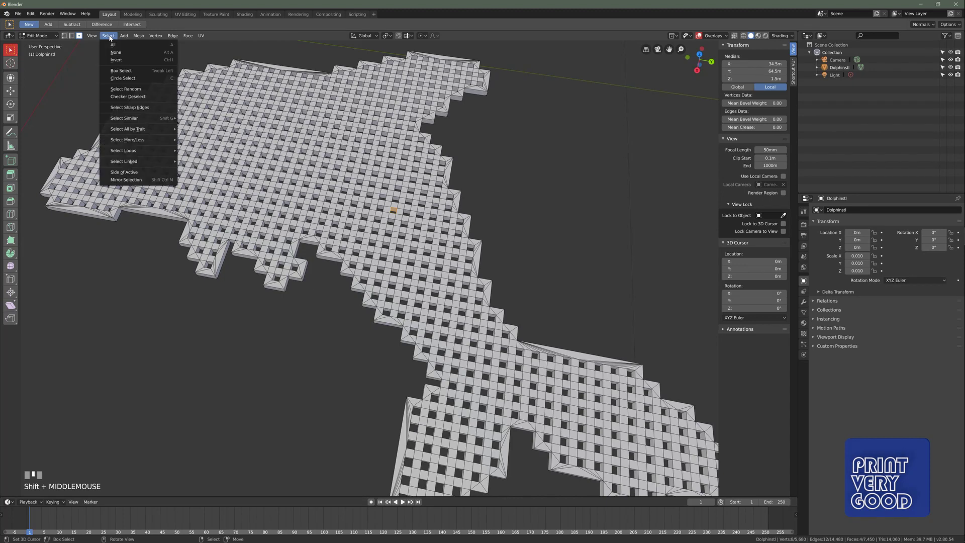
mouse_move(124, 117)
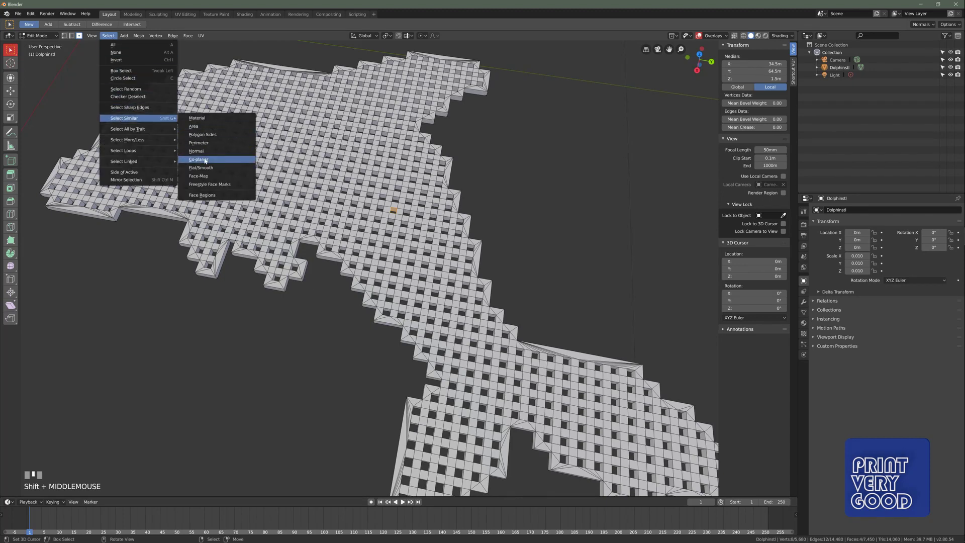
left_click(204, 161)
scroll(205, 161, "down", 2)
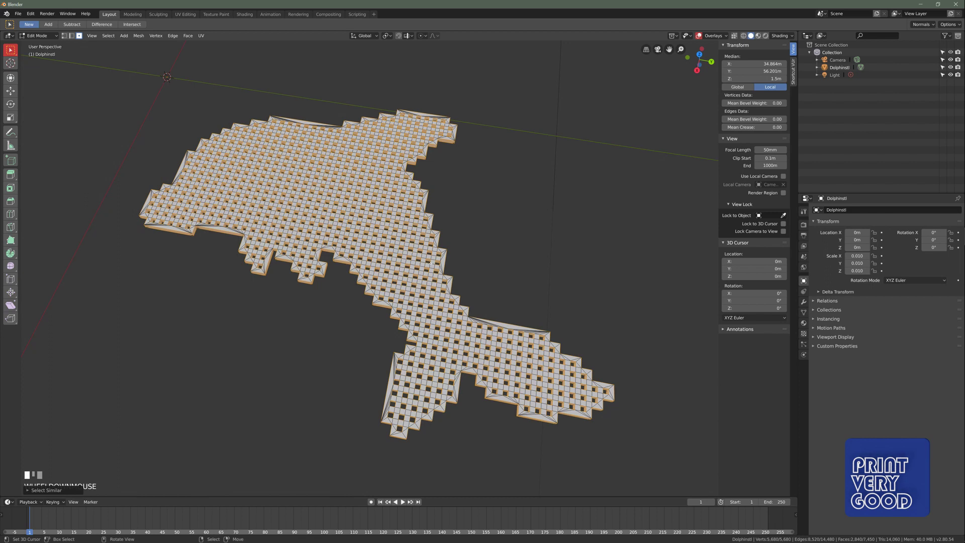
Thin the selection with Checker Deselect and switch the viewport to Wireframe shading.
mouse_move(430, 265)
middle_mouse_down()
mouse_move(362, 322)
mouse_move(381, 350)
middle_mouse_up()
right_click(361, 322, "alt+shift")
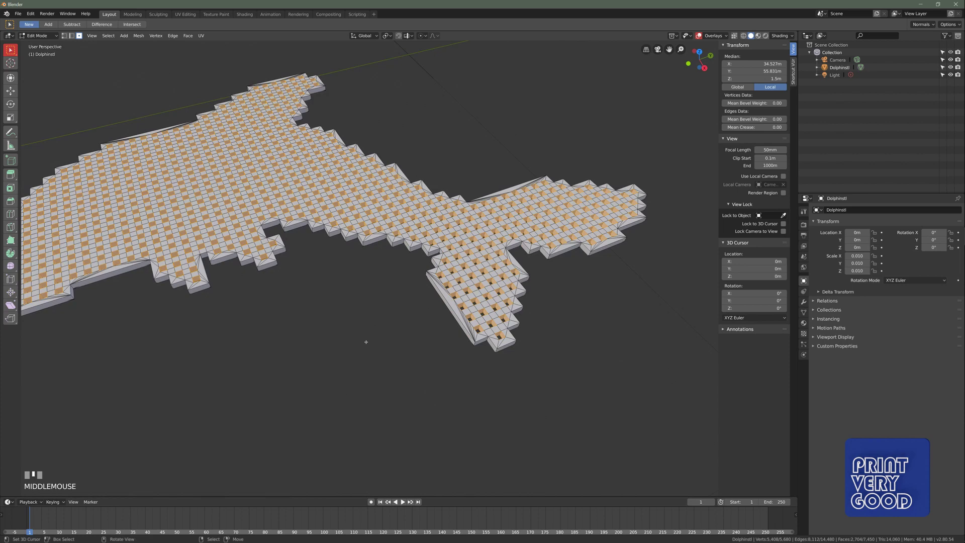
key("z")
left_click(302, 342)
middle_click_drag(302, 342, 361, 301)
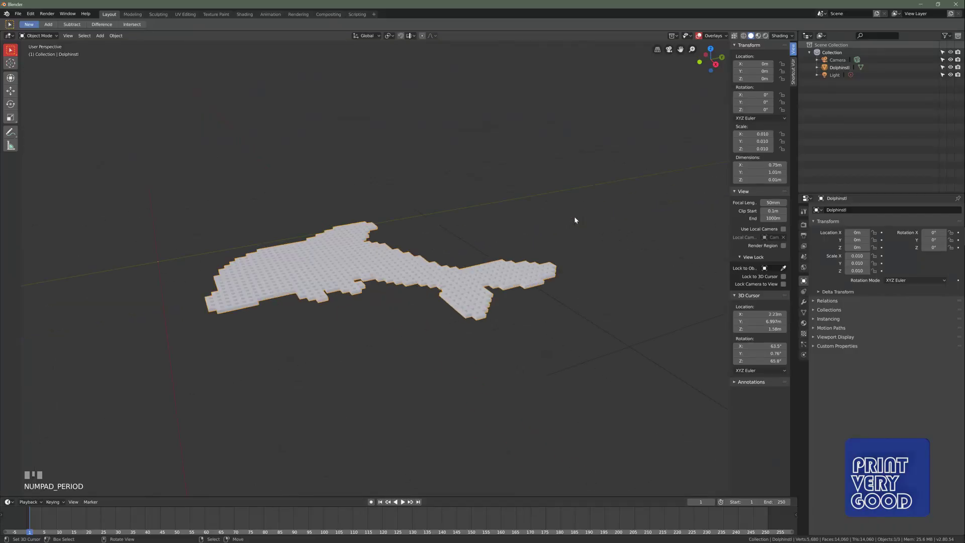
Frame the dolphin in the viewport and enter Edit Mode on the lattice mesh.
mouse_move(575, 219)
middle_mouse_down()
mouse_move(436, 306)
mouse_move(449, 307)
mouse_move(421, 275)
middle_mouse_up()
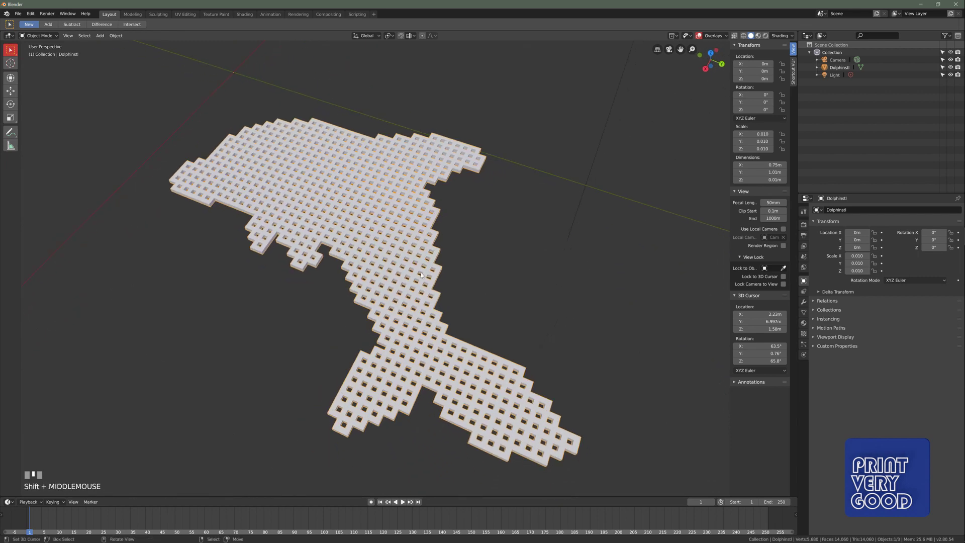
middle_click_drag(358, 281, 353, 270, "shift")
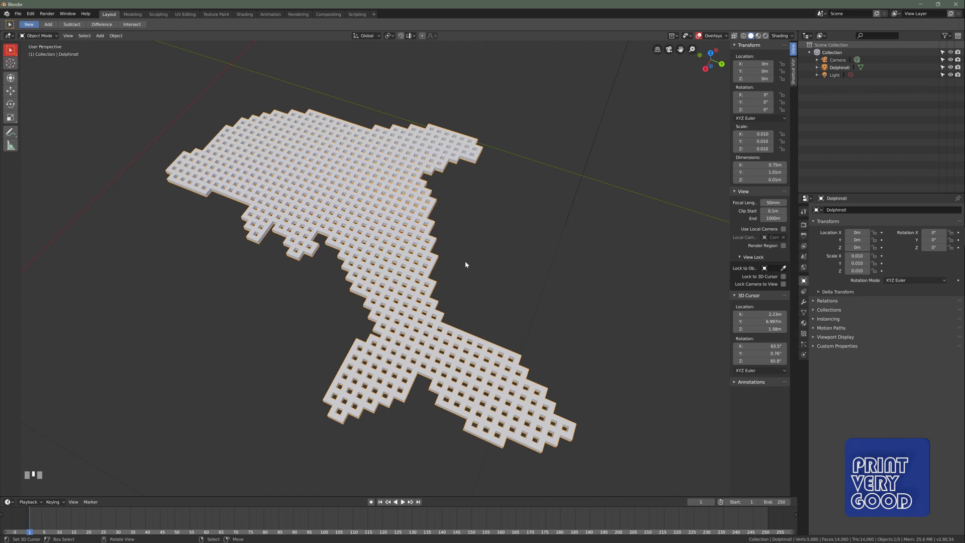
middle_click_drag(396, 257, 376, 256)
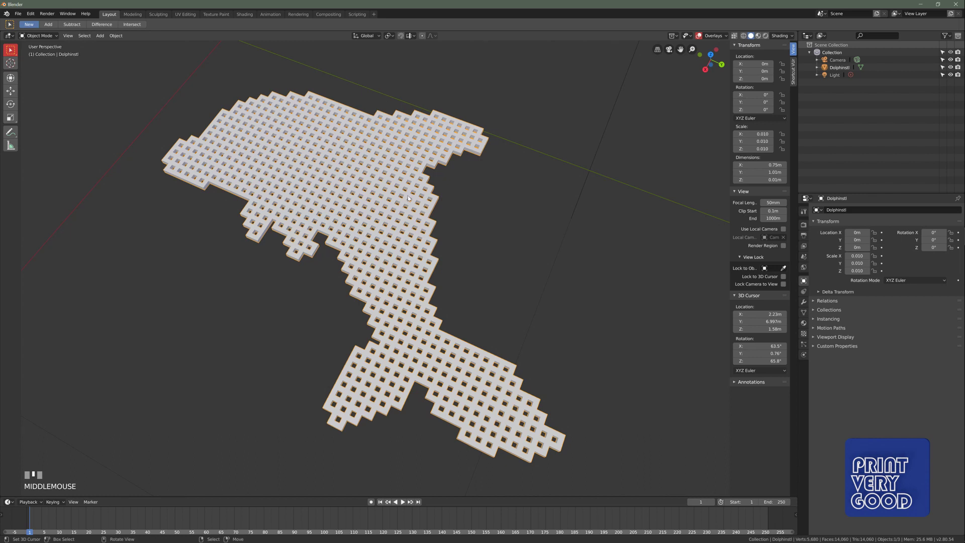
key("Tab")
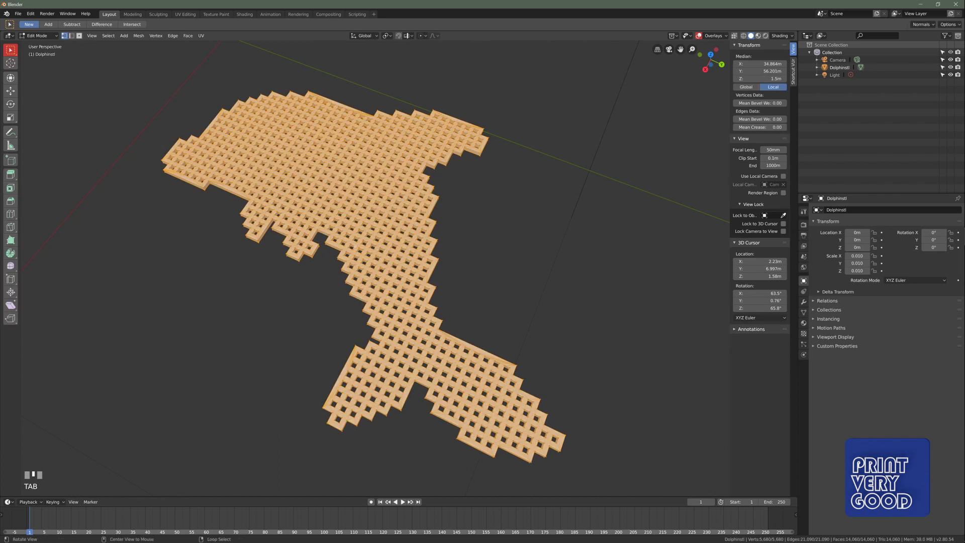
Deselect everything, switch to Face select mode and select the whole mesh with A.
mouse_move(402, 215)
middle_mouse_down()
mouse_move(351, 248)
mouse_move(375, 232)
middle_mouse_up()
scroll(351, 248, "up", 5)
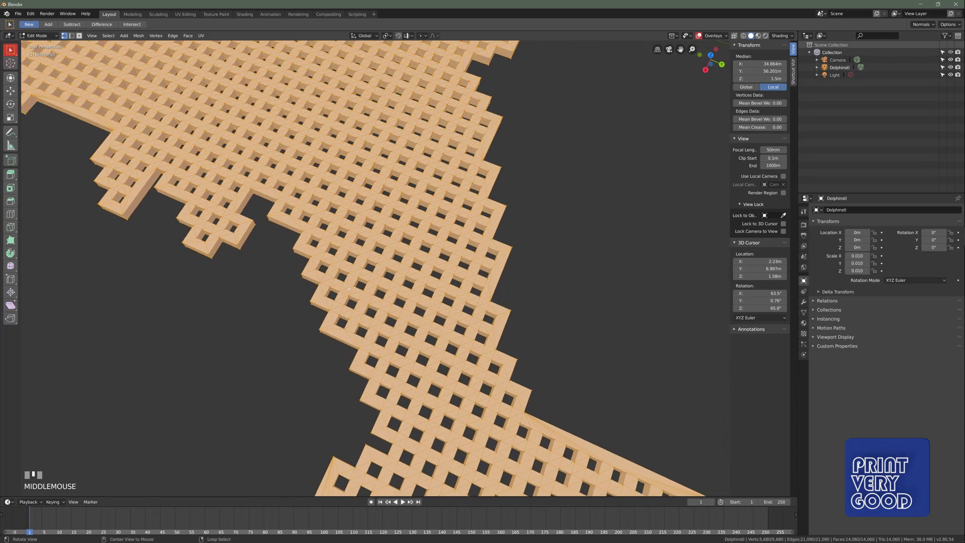
key("alt+a")
mouse_move(353, 300)
middle_mouse_down()
mouse_move(380, 262)
mouse_move(354, 275)
middle_mouse_up()
scroll(379, 262, "down", 3)
scroll(381, 262, "down", 2)
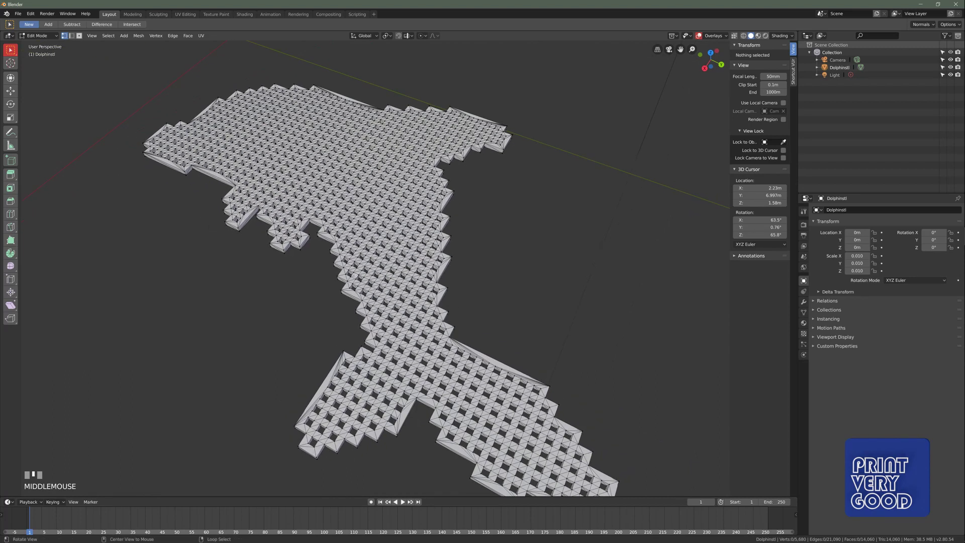
left_click(80, 36)
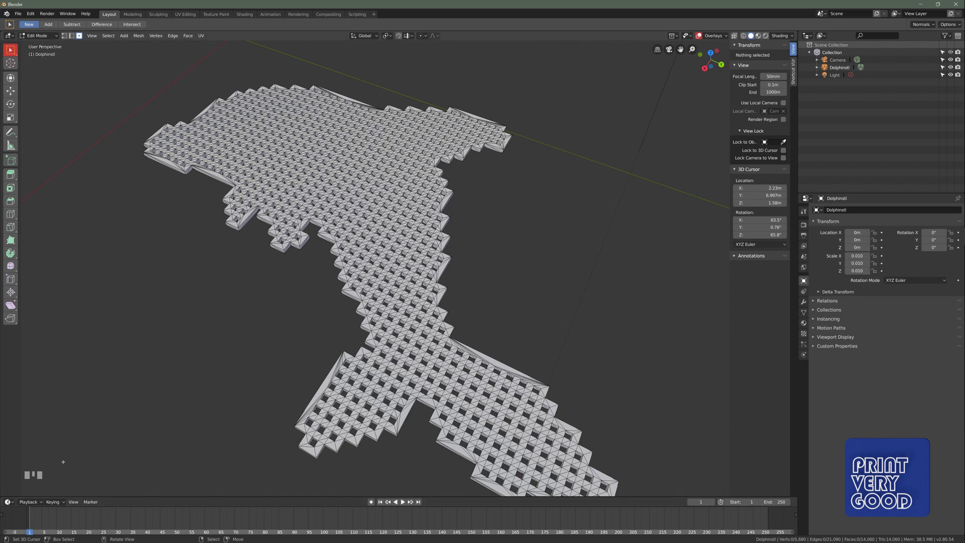
mouse_move(340, 311)
middle_mouse_down()
mouse_move(295, 280)
mouse_move(189, 367)
middle_mouse_up()
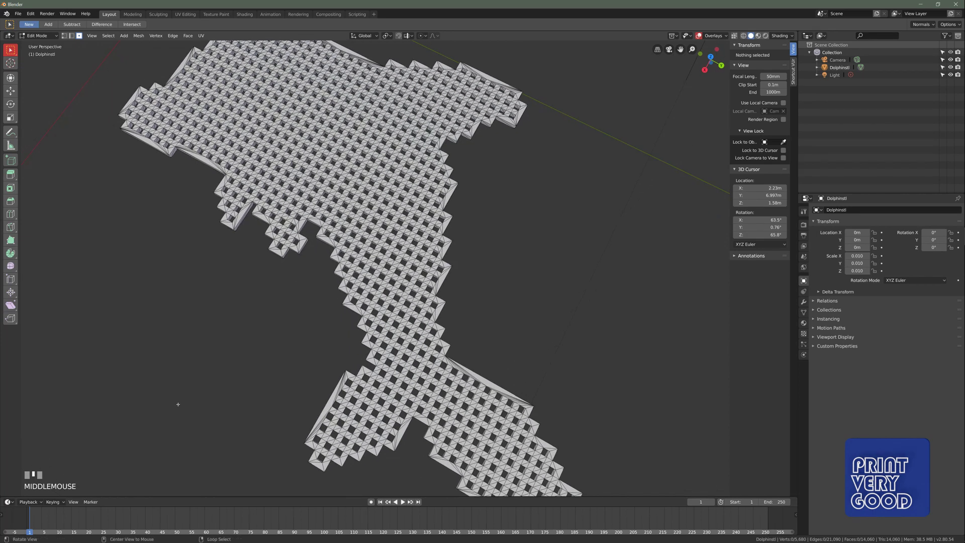
mouse_move(177, 400)
middle_mouse_down()
mouse_move(259, 284)
mouse_move(250, 304)
mouse_move(257, 287)
mouse_move(339, 261)
middle_mouse_up()
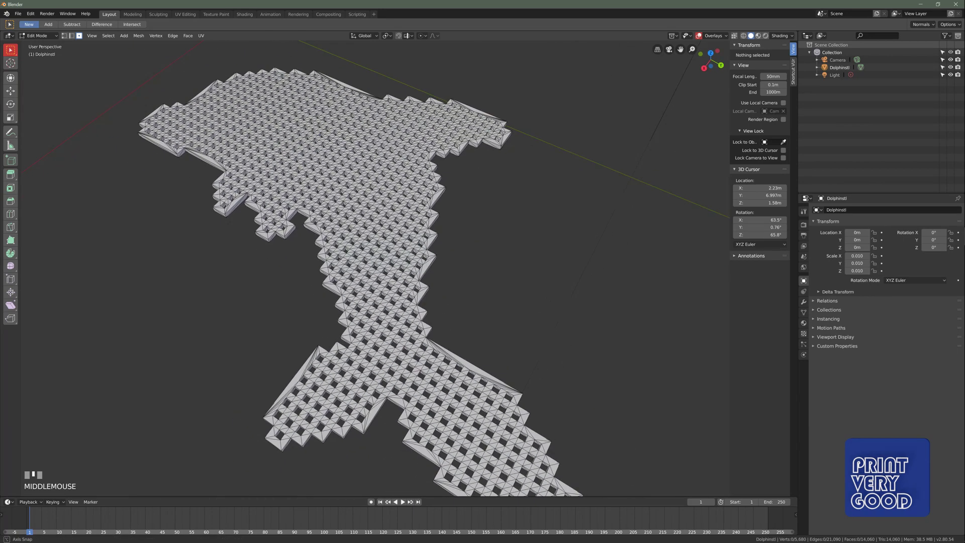
key("a")
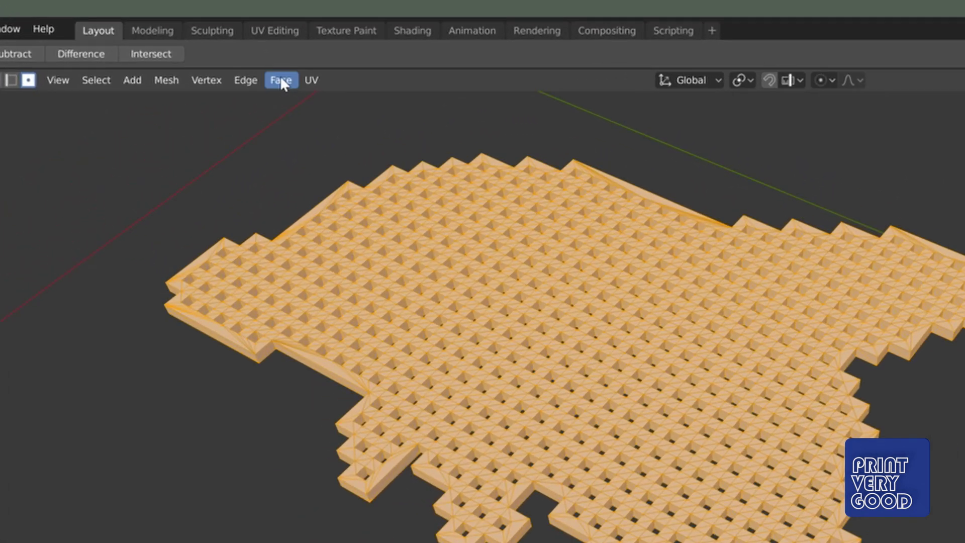
Convert the lattice's triangles to quads with Face > Tris to Quads, then deselect all.
left_click(189, 34)
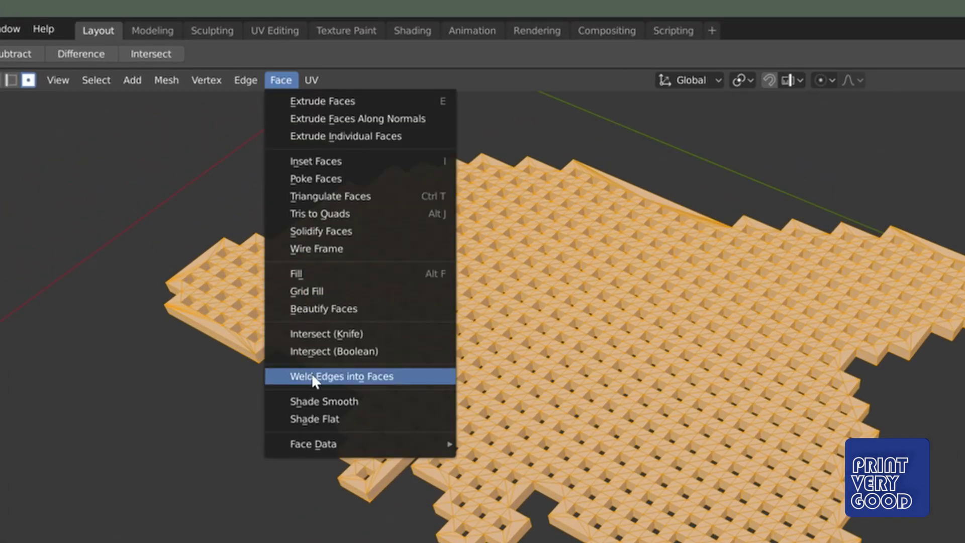
left_click(307, 213)
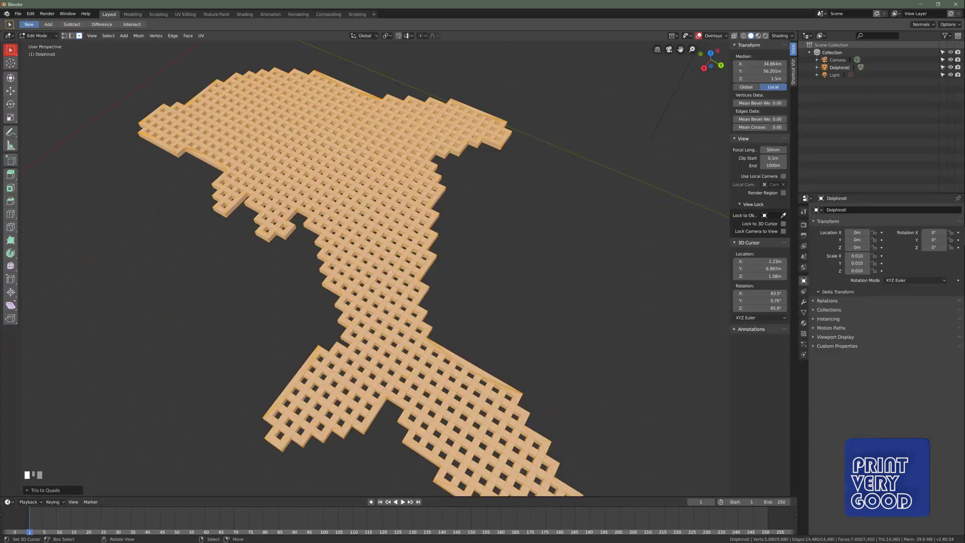
scroll(389, 273, "up", 2)
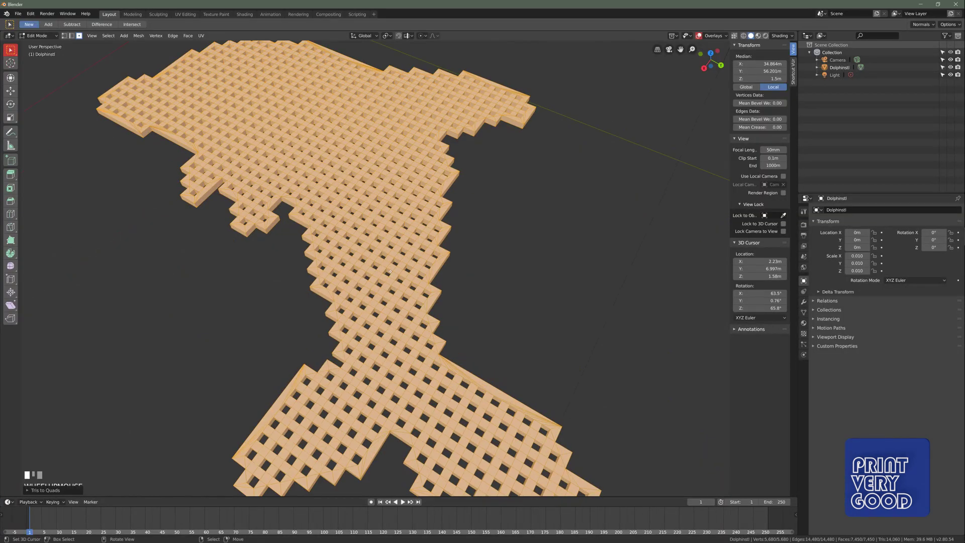
scroll(390, 273, "up", 3)
key("alt+a")
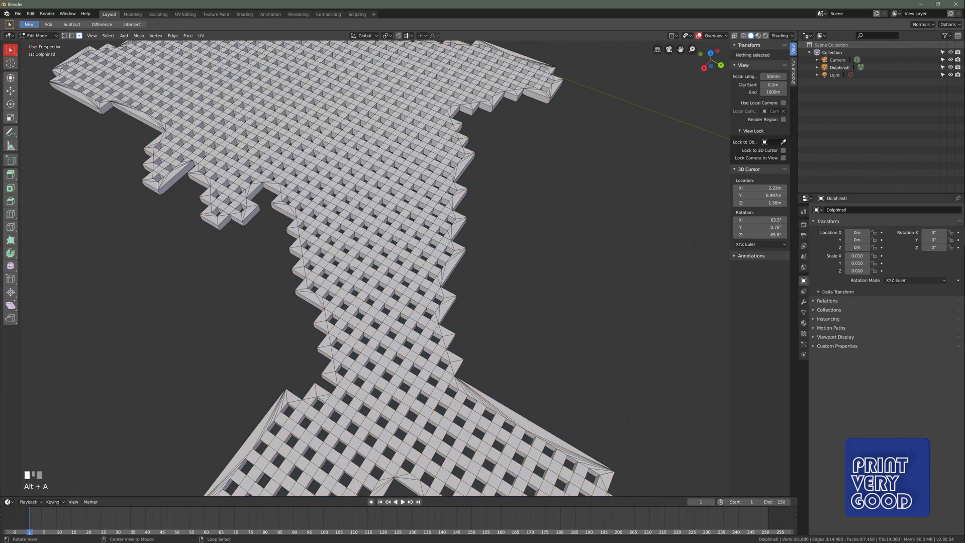
middle_click_drag(390, 271, 351, 269)
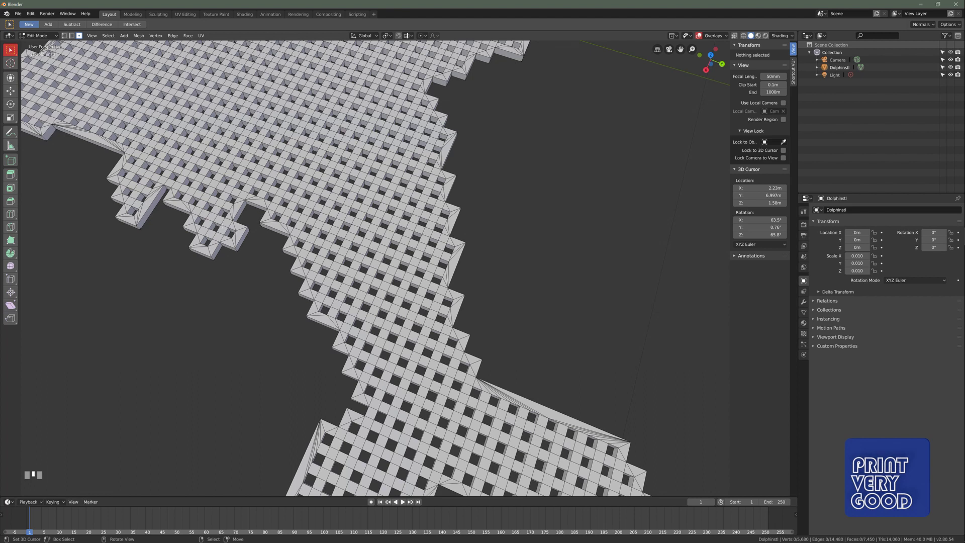
scroll(325, 238, "down", 3)
scroll(324, 239, "down", 2)
scroll(325, 239, "down", 2)
scroll(325, 239, "up", 9)
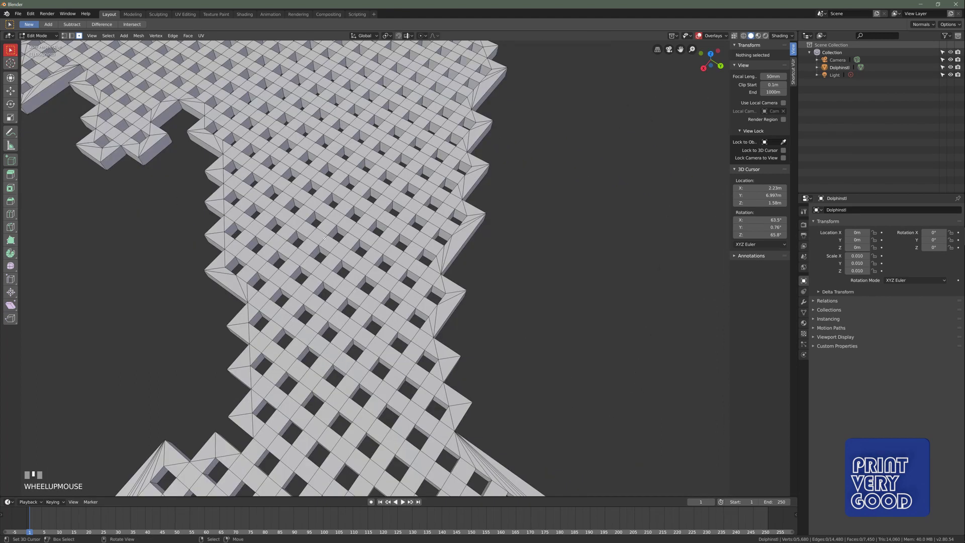
middle_click_drag(346, 257, 315, 230)
scroll(314, 230, "up", 2)
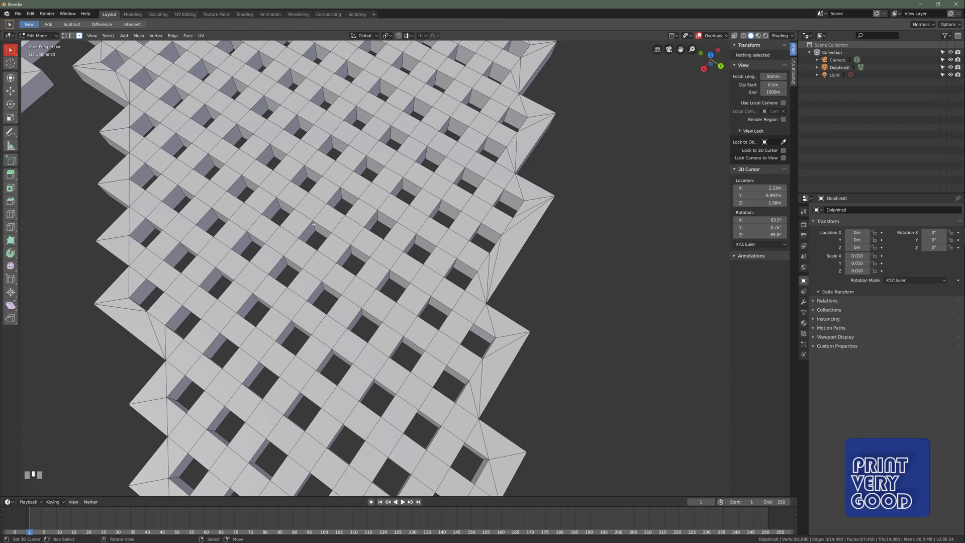
Alt-select an inner edge loop and switch to Wireframe shading to see through the lattice.
key("alt")
right_click(314, 227, "alt")
scroll(375, 268, "down", 4)
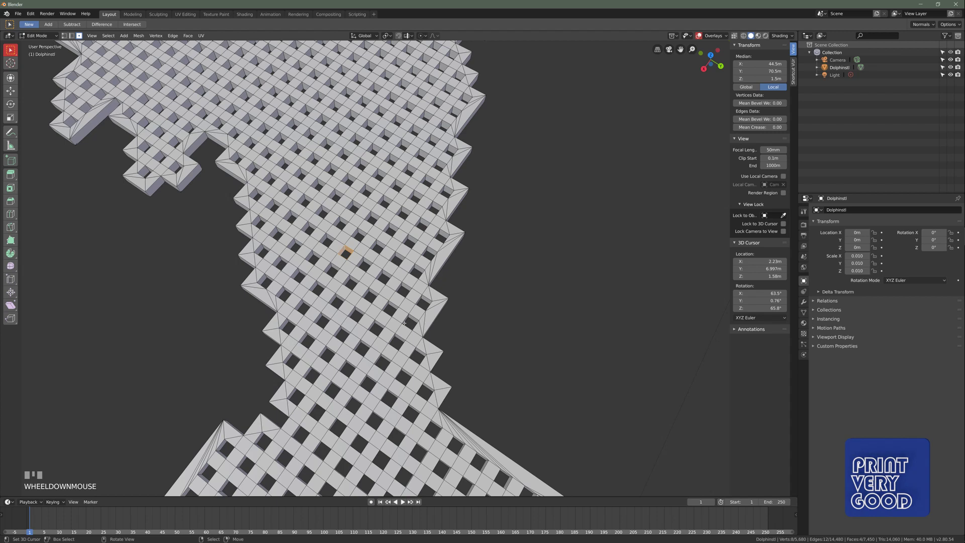
key("z")
left_click(334, 327)
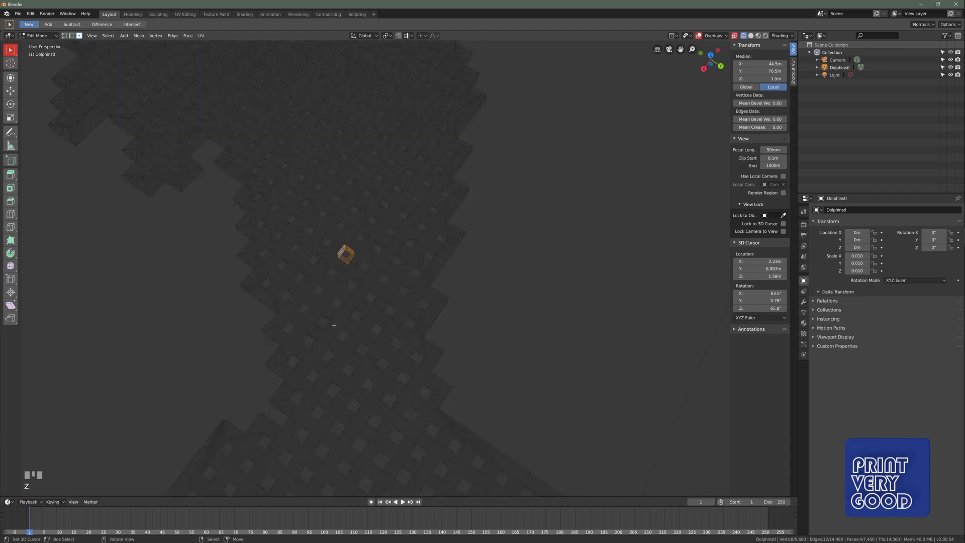
scroll(353, 298, "down", 2)
scroll(362, 291, "down", 3)
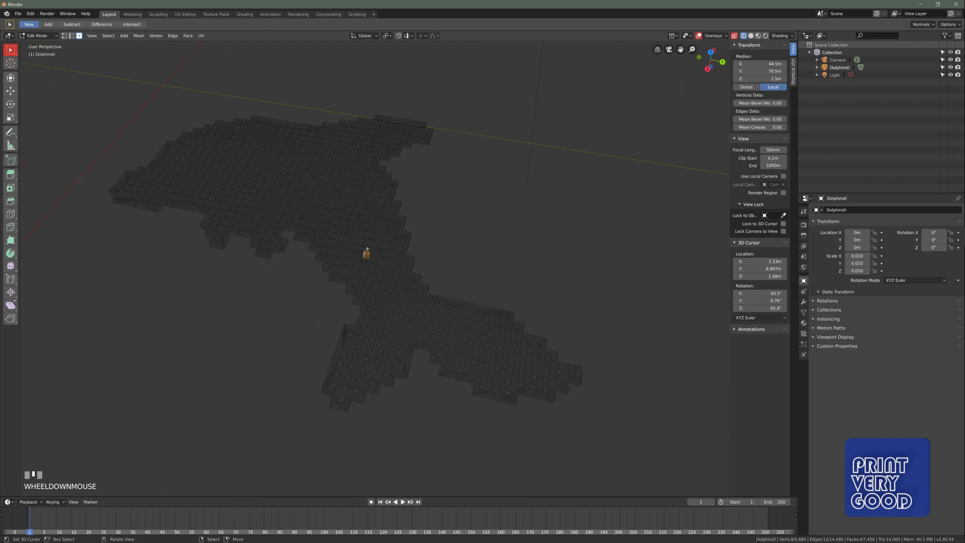
middle_click_drag(367, 251, 363, 265)
scroll(365, 302, "up", 2)
scroll(360, 324, "up", 1)
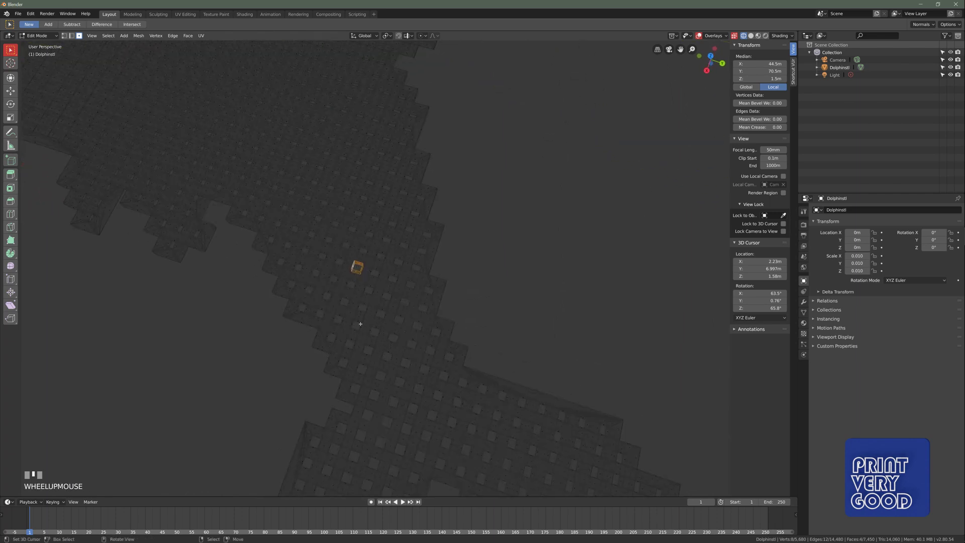
scroll(359, 321, "up", 1)
scroll(354, 303, "up", 1)
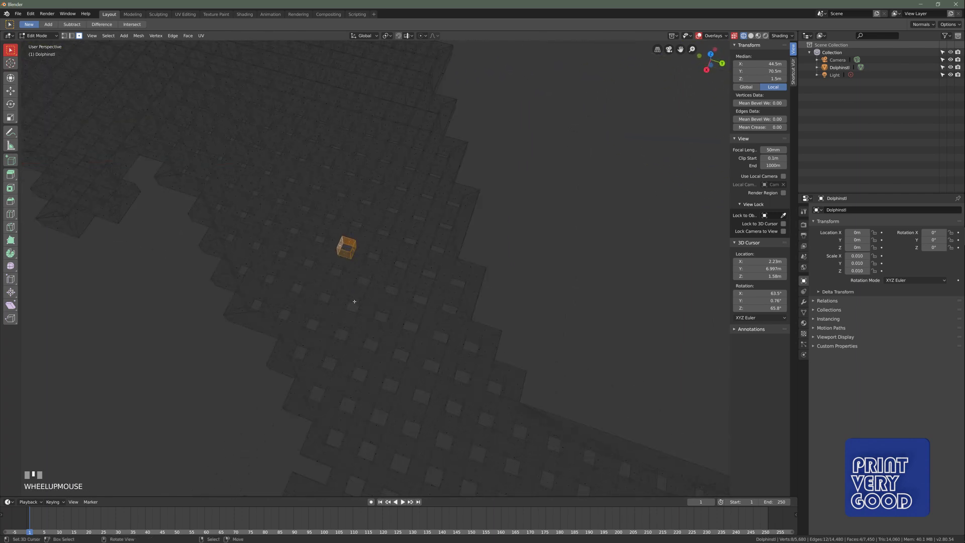
mouse_move(355, 302)
middle_mouse_down()
mouse_move(336, 294)
mouse_move(362, 271)
mouse_move(373, 227)
mouse_move(365, 239)
middle_mouse_up()
scroll(358, 286, "down", 2)
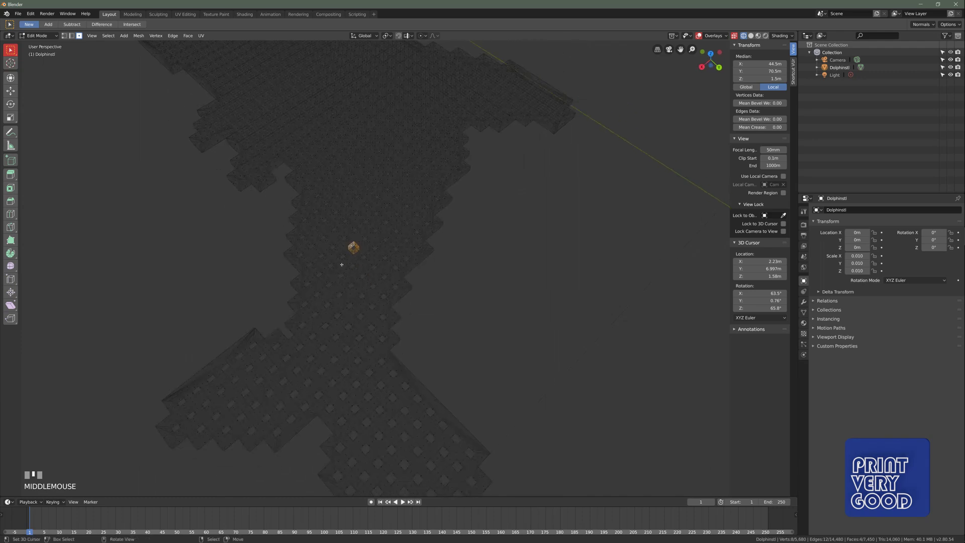
scroll(355, 263, "up", 2)
mouse_move(302, 233)
middle_mouse_down()
mouse_move(339, 264)
mouse_move(342, 225)
middle_mouse_up()
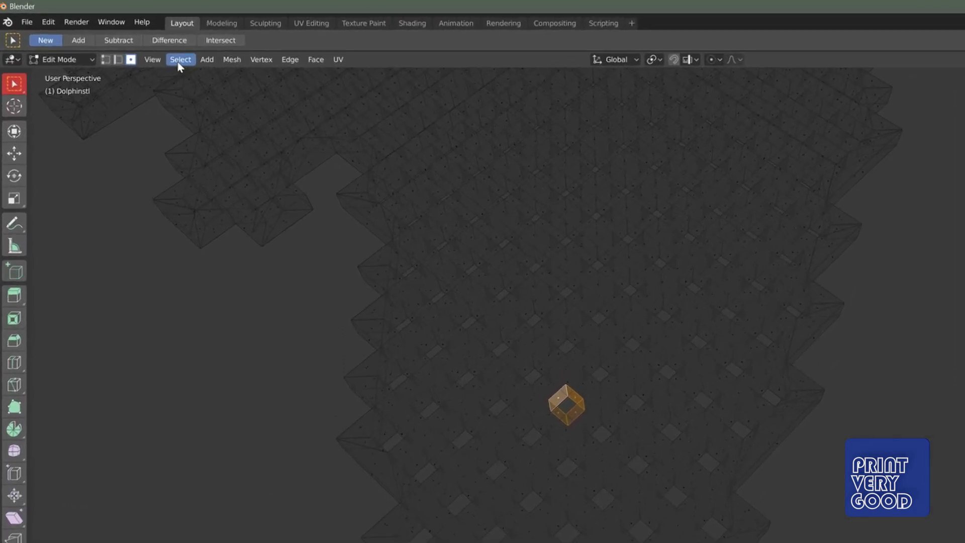
Extend the selection to all same-normal faces with Select Similar > Normal.
left_click(180, 61)
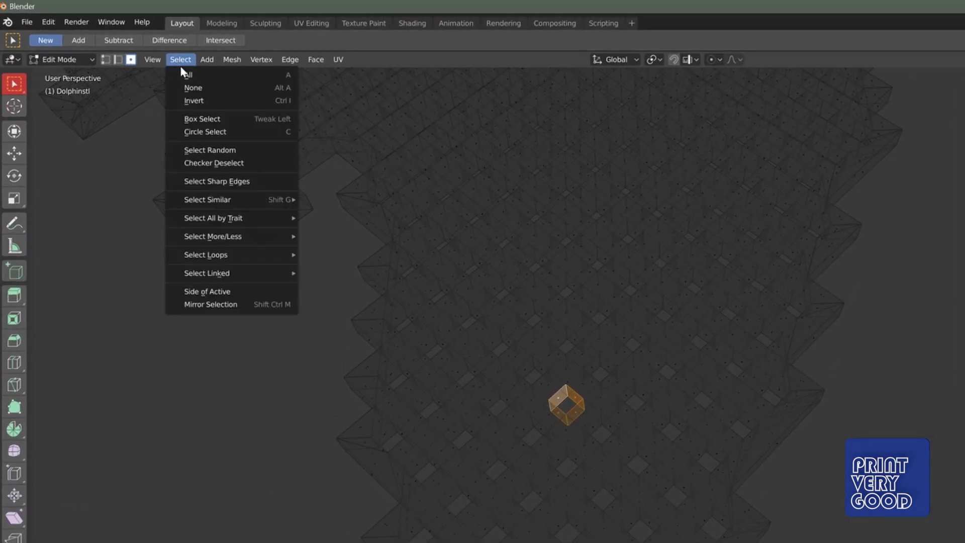
mouse_move(208, 200)
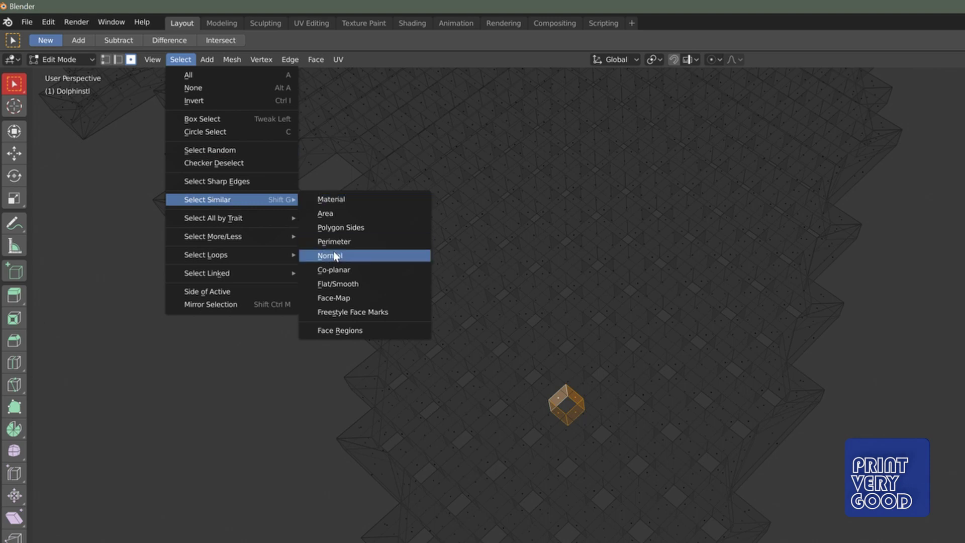
left_click(334, 256)
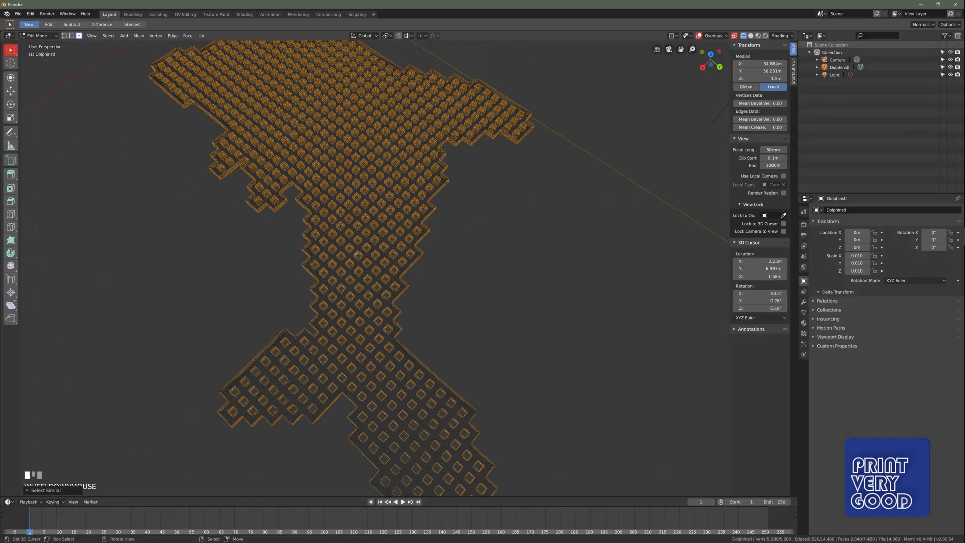
middle_click_drag(425, 241, 363, 254)
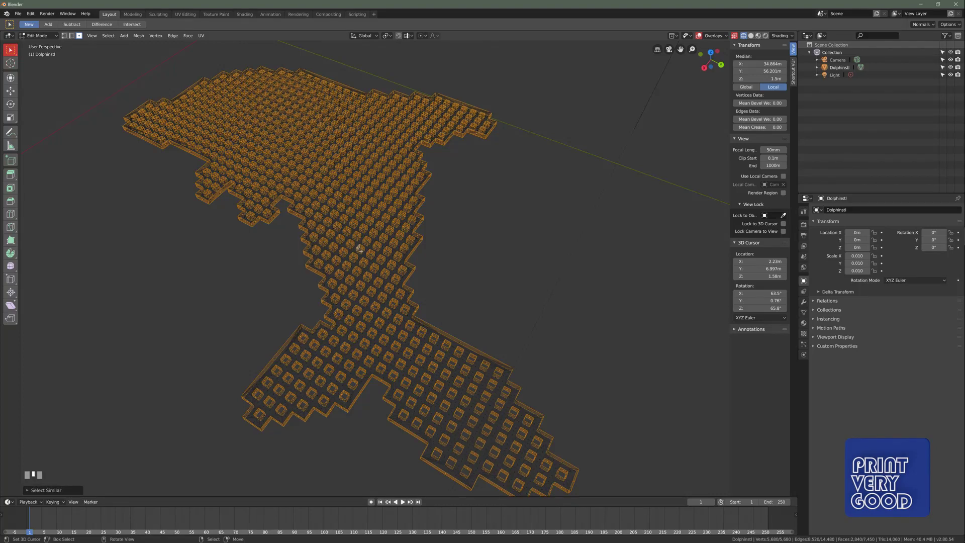
scroll(360, 251, "up", 3)
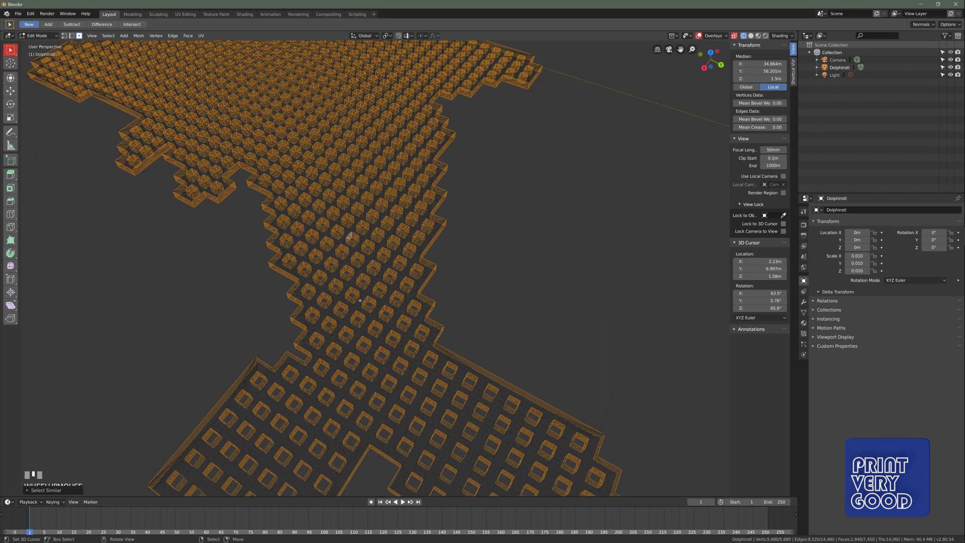
Remove the dolphin base plate's edge loop from the selection, keeping only the inner cubes.
middle_click_drag(359, 251, 436, 160)
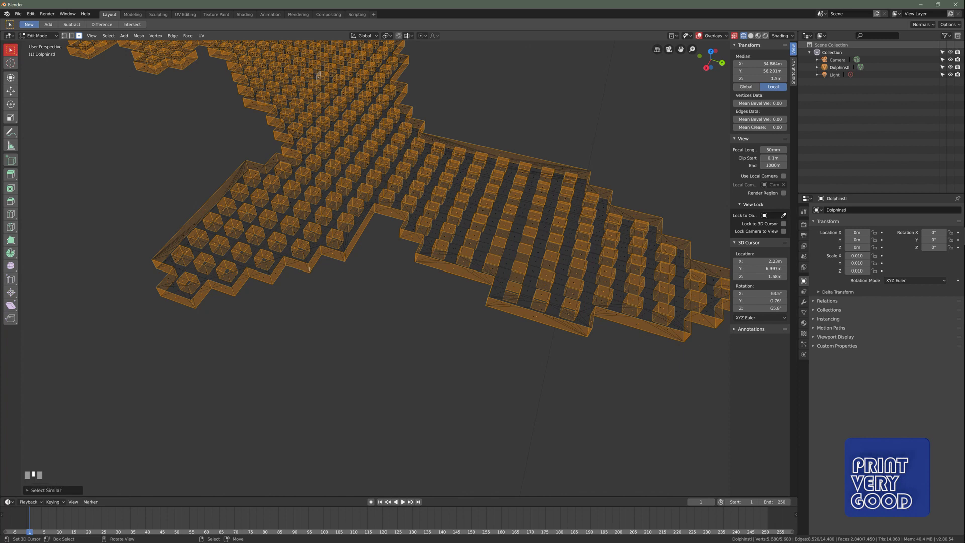
key("alt")
right_click(307, 267, "alt+shift")
middle_click_drag(307, 267, 339, 281)
scroll(346, 317, "down", 5)
scroll(333, 323, "up", 1)
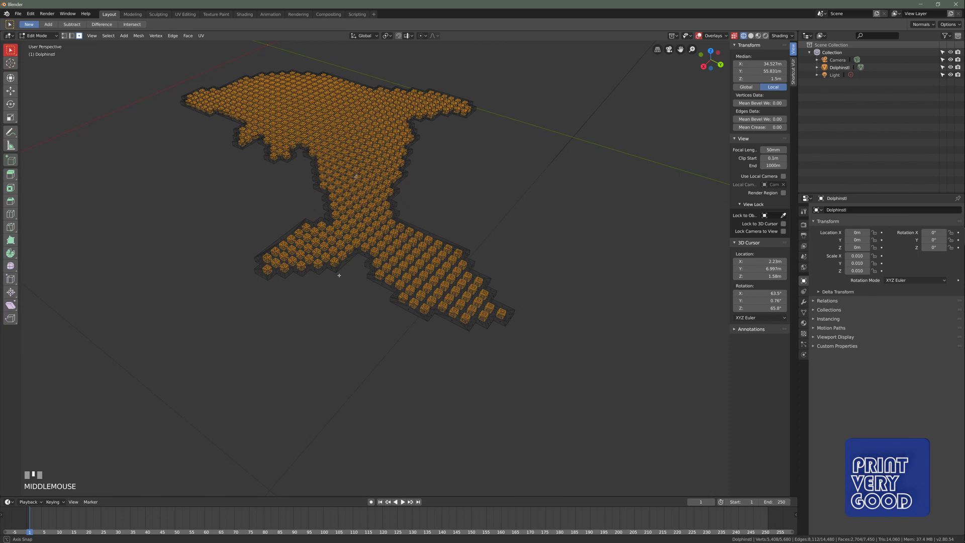
scroll(339, 273, "up", 4)
scroll(352, 267, "up", 3)
scroll(295, 216, "down", 3)
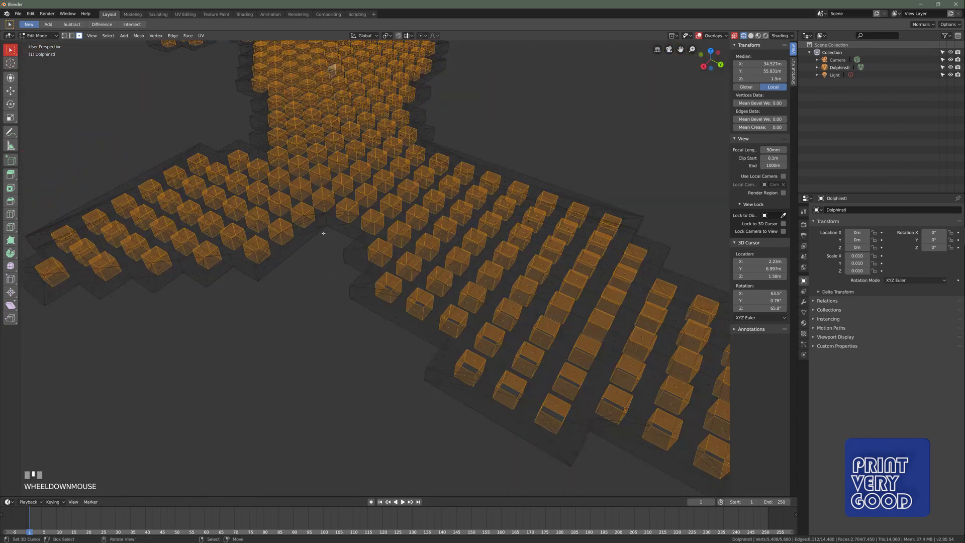
scroll(324, 243, "down", 2)
scroll(370, 188, "down", 3)
scroll(415, 135, "down", 1)
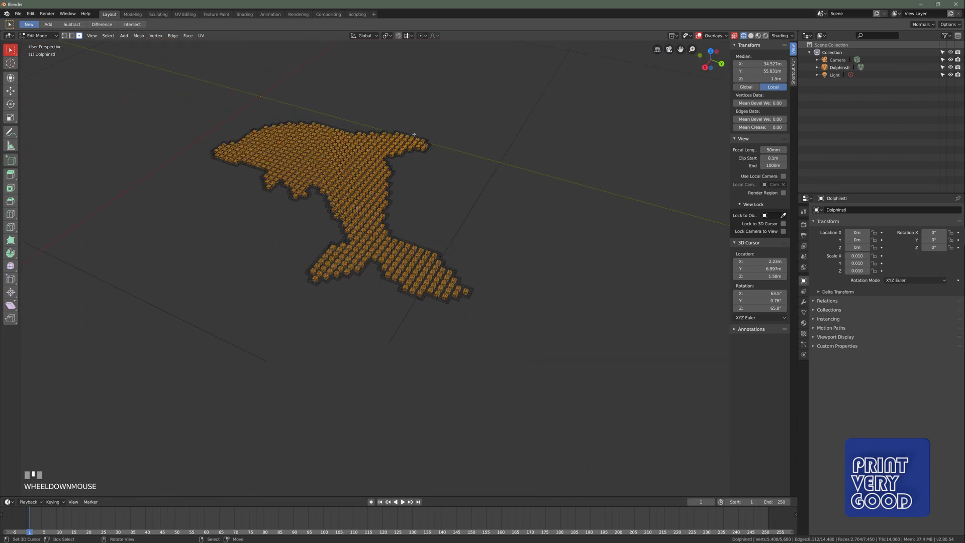
scroll(362, 327, "up", 1)
scroll(347, 329, "up", 1)
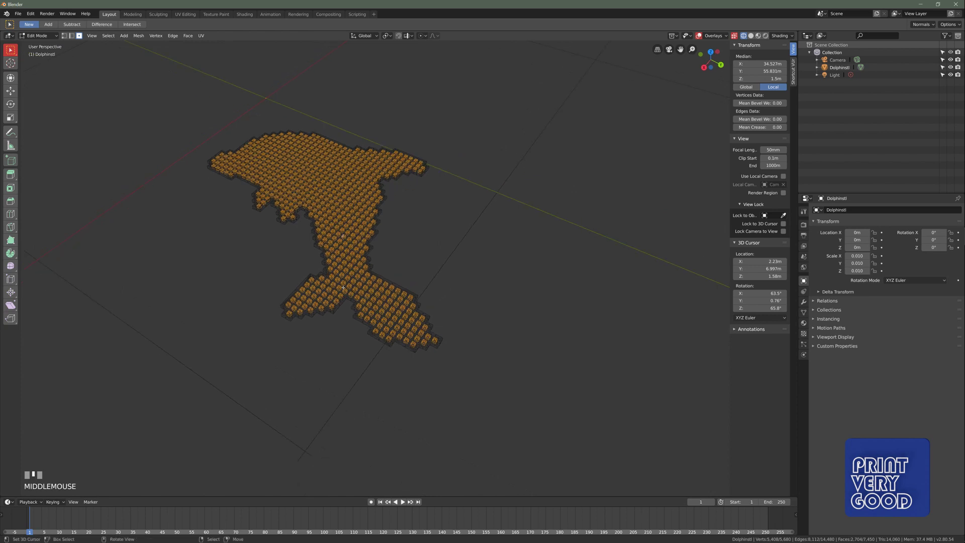
scroll(311, 330, "up", 2)
scroll(316, 211, "up", 1)
Run a first interactive scale pass on the selected inner cubes and confirm it.
middle_click_drag(321, 215, 353, 264, "shift")
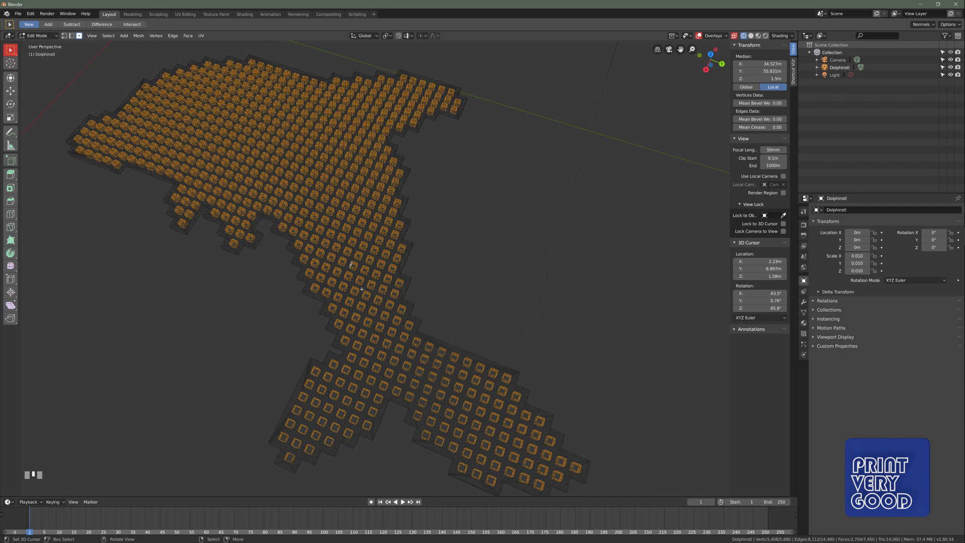
mouse_move(318, 309)
middle_mouse_down("shift")
mouse_move(381, 281)
mouse_move(373, 267)
middle_mouse_up("shift")
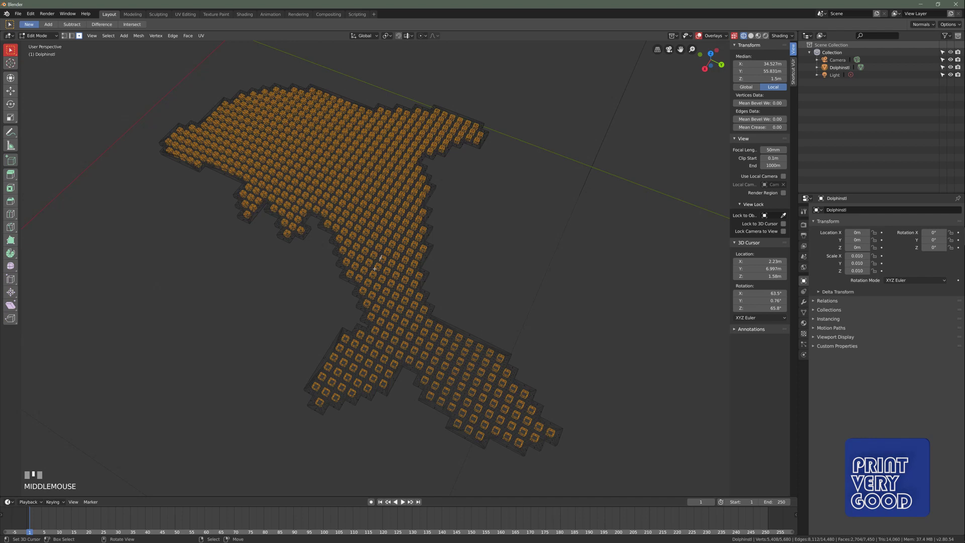
mouse_move(389, 269)
middle_mouse_down()
mouse_move(371, 296)
mouse_move(381, 303)
mouse_move(314, 315)
middle_mouse_up()
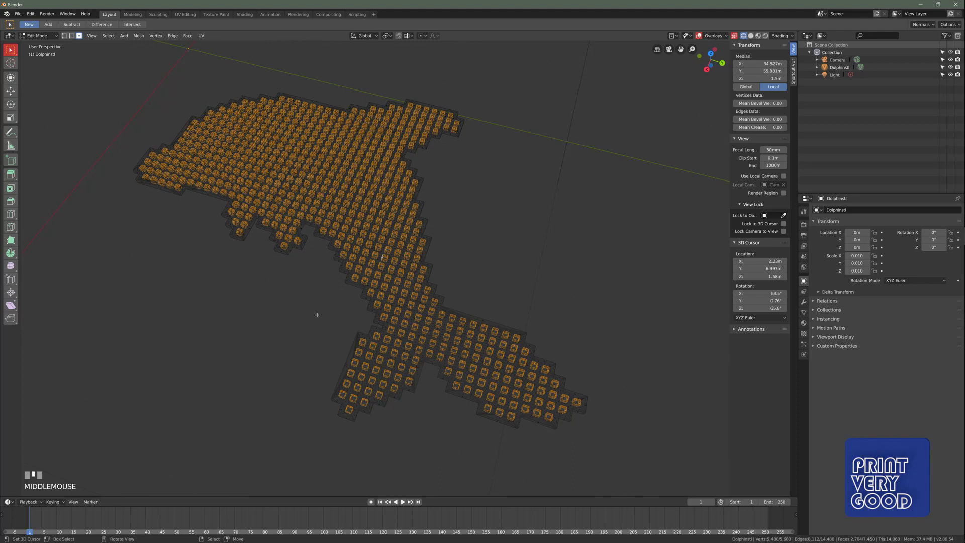
key("s")
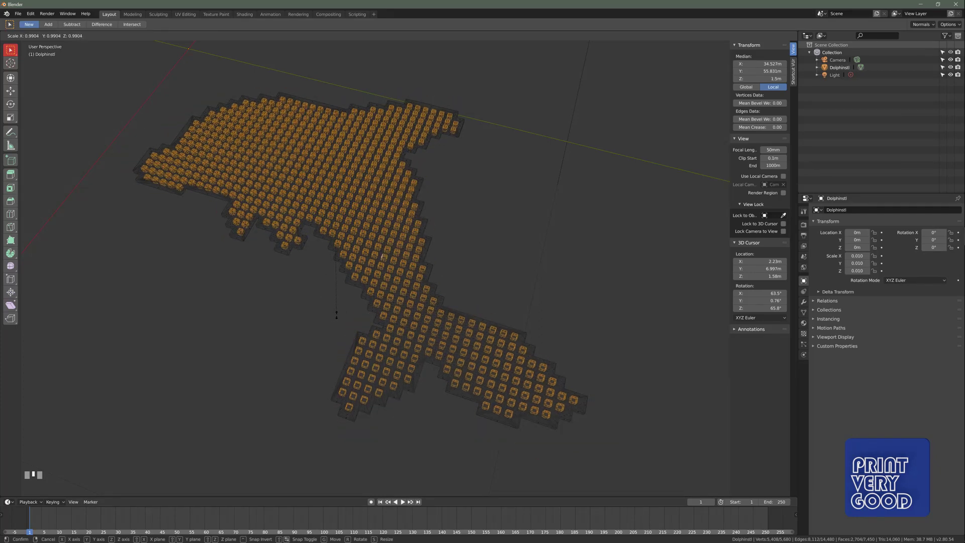
left_click(336, 315)
mouse_move(337, 314)
middle_mouse_down()
mouse_move(360, 282)
mouse_move(336, 336)
mouse_move(323, 217)
middle_mouse_up()
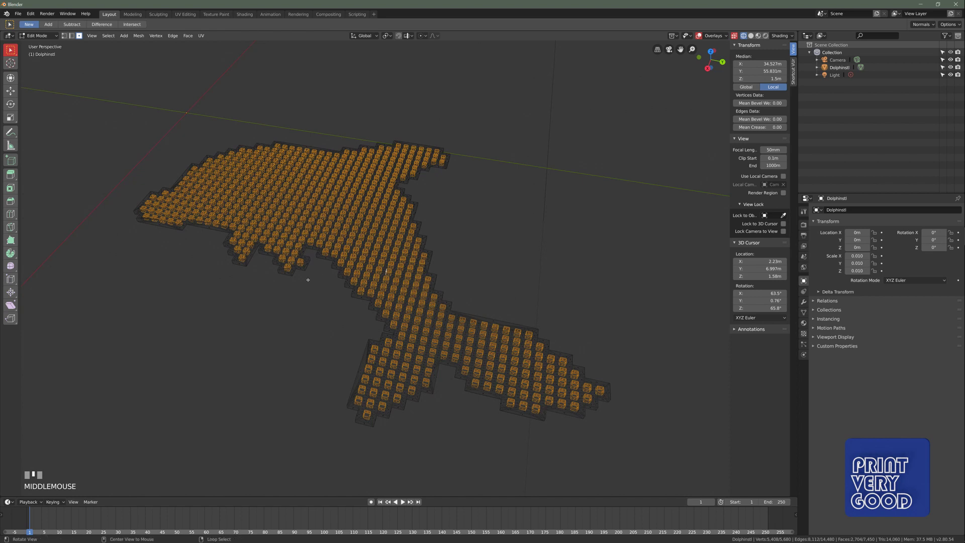
middle_click_drag(341, 261, 322, 224)
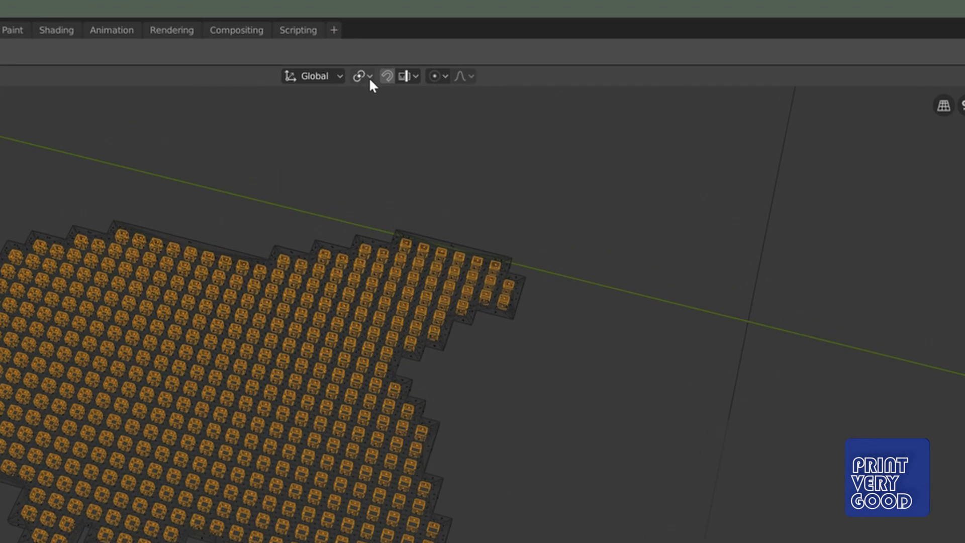
Set the pivot to Individual Origins and scale the cubes about their own centres.
left_click(391, 36)
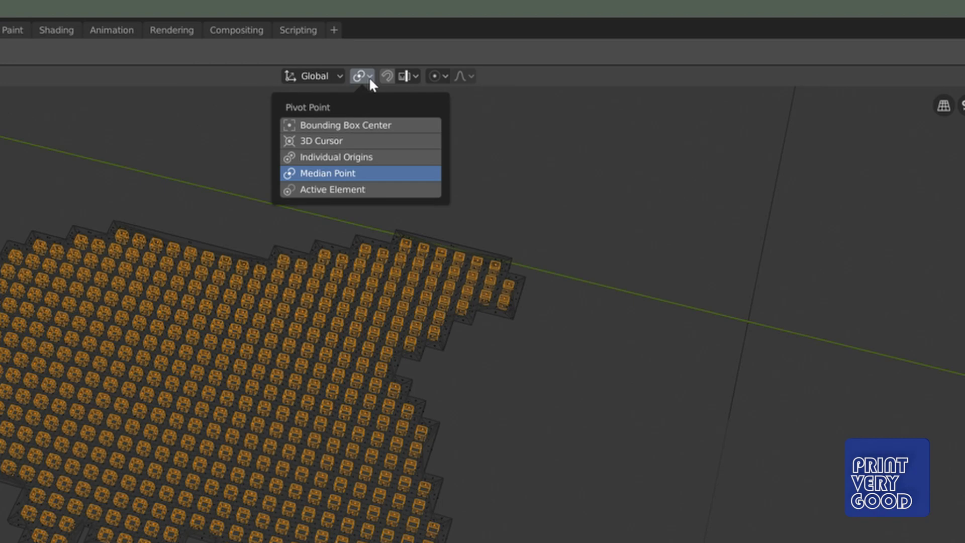
left_click(333, 159)
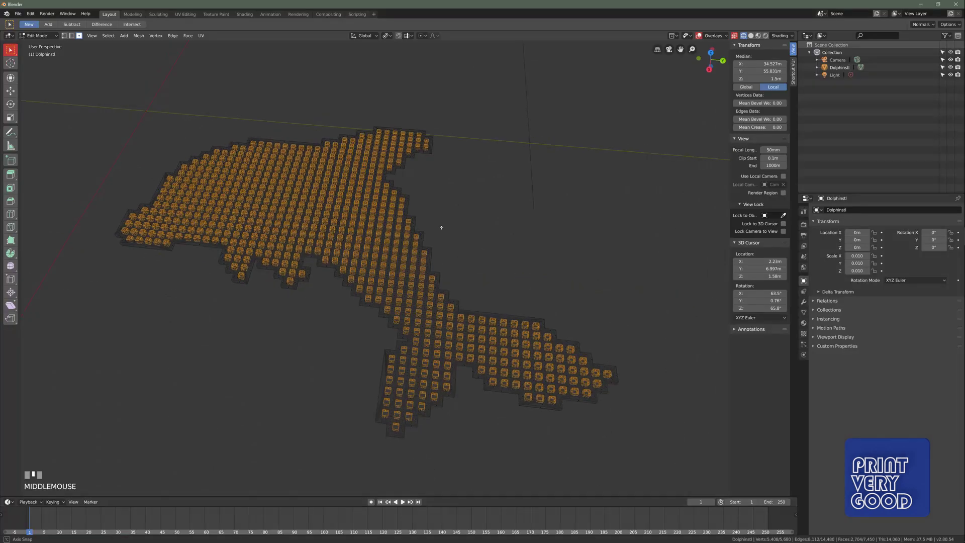
middle_click_drag(441, 218, 412, 233)
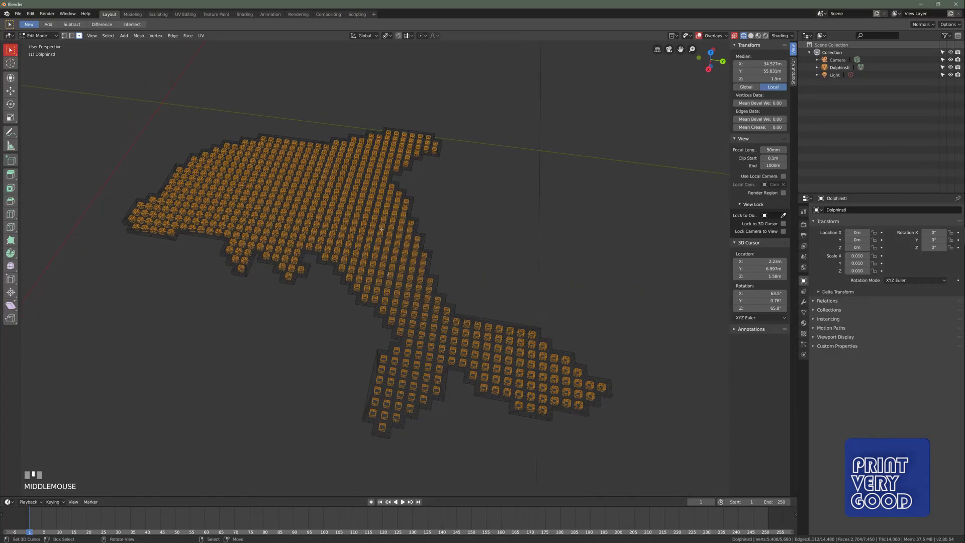
key("s")
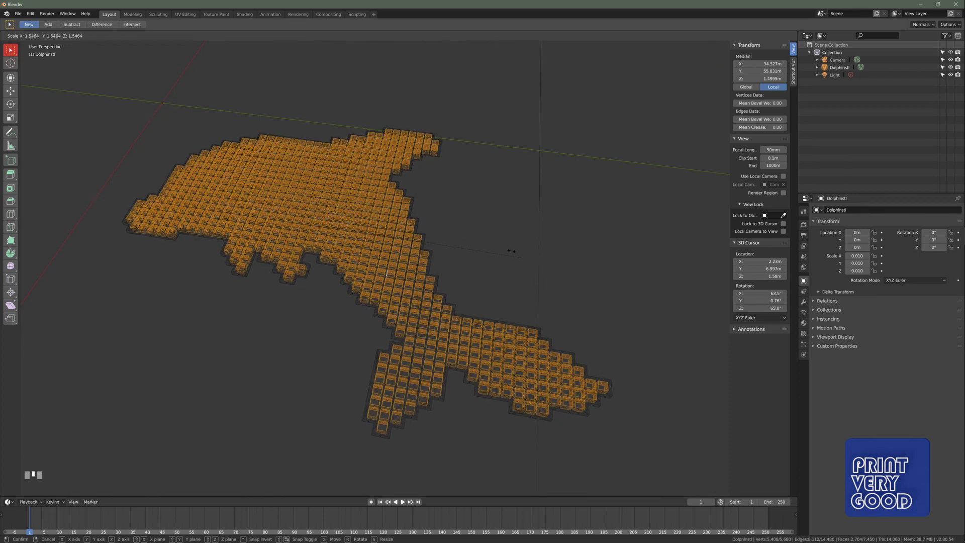
left_click(505, 261)
middle_click_drag(334, 319, 339, 290)
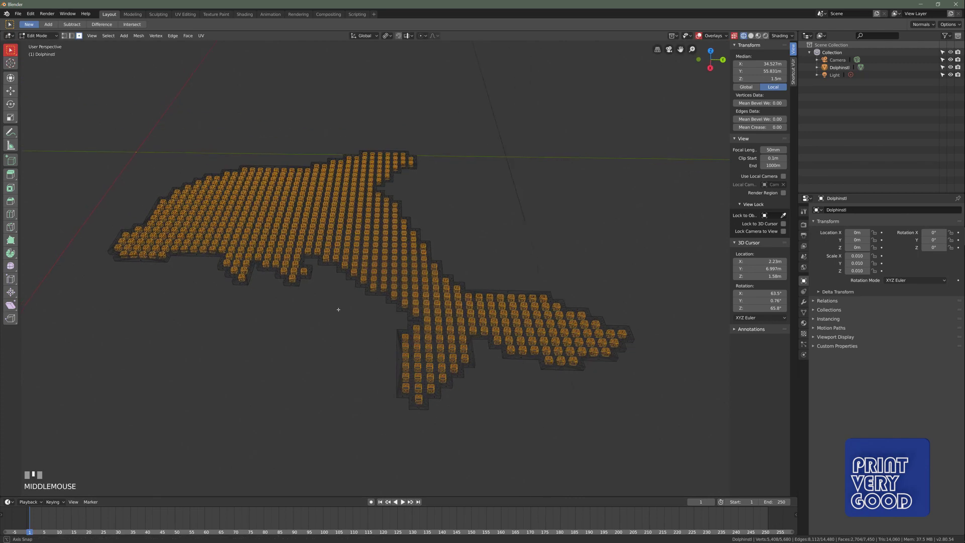
In front orthographic view, start a cube resize and abandon it, restoring their size.
key("KP_1")
key("KP_5")
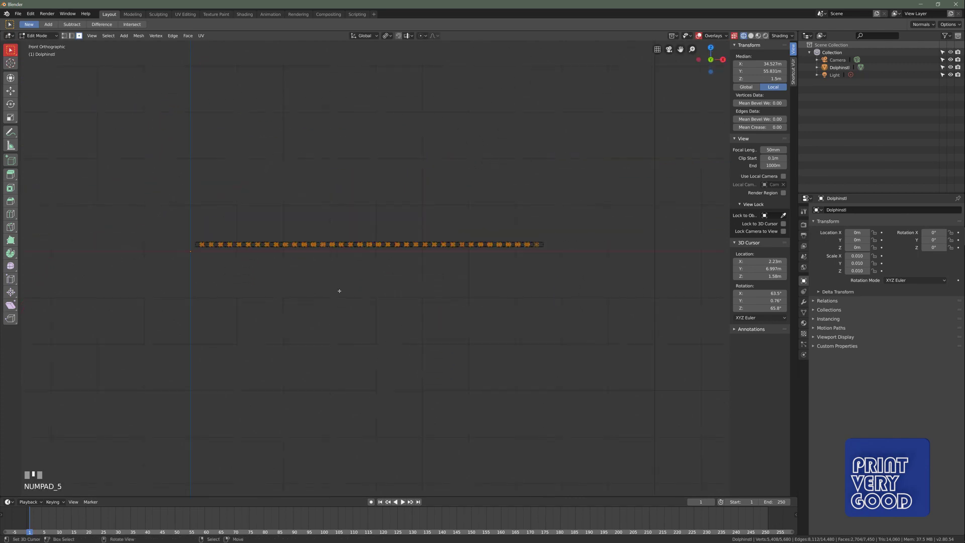
scroll(340, 290, "up", 3)
scroll(433, 248, "up", 2)
scroll(369, 252, "up", 2, "shift")
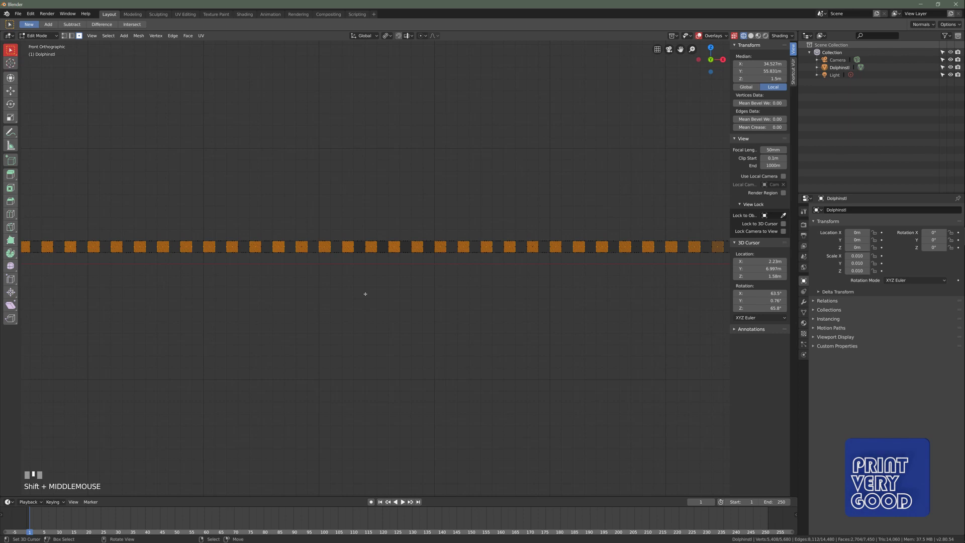
scroll(367, 293, "up", 2)
key("s")
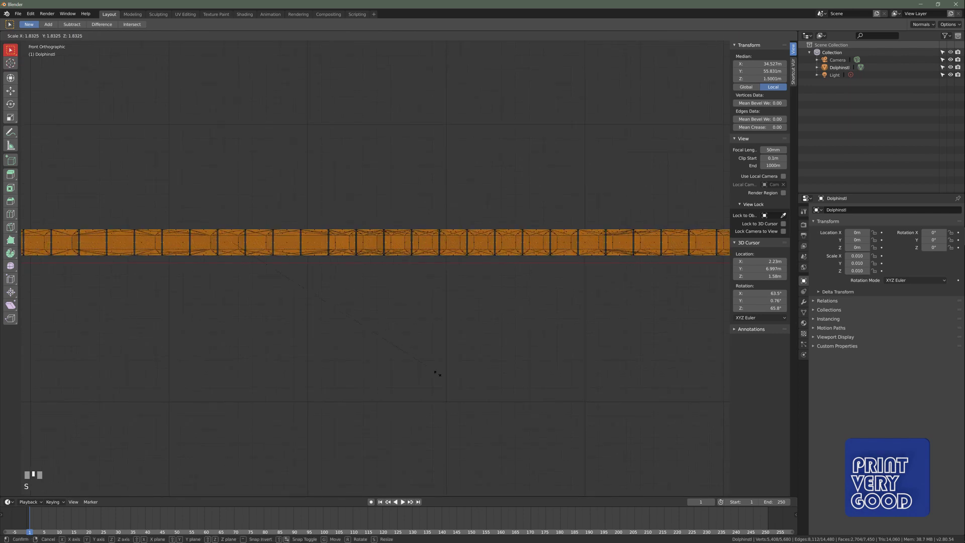
key("Escape")
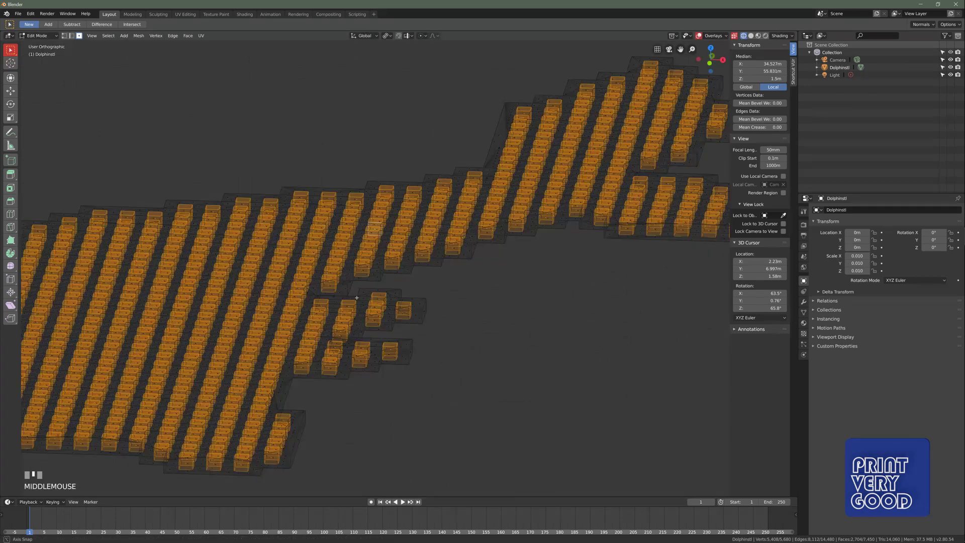
mouse_move(420, 334)
middle_mouse_down()
mouse_move(389, 305)
mouse_move(392, 319)
mouse_move(407, 283)
mouse_move(460, 302)
middle_mouse_up()
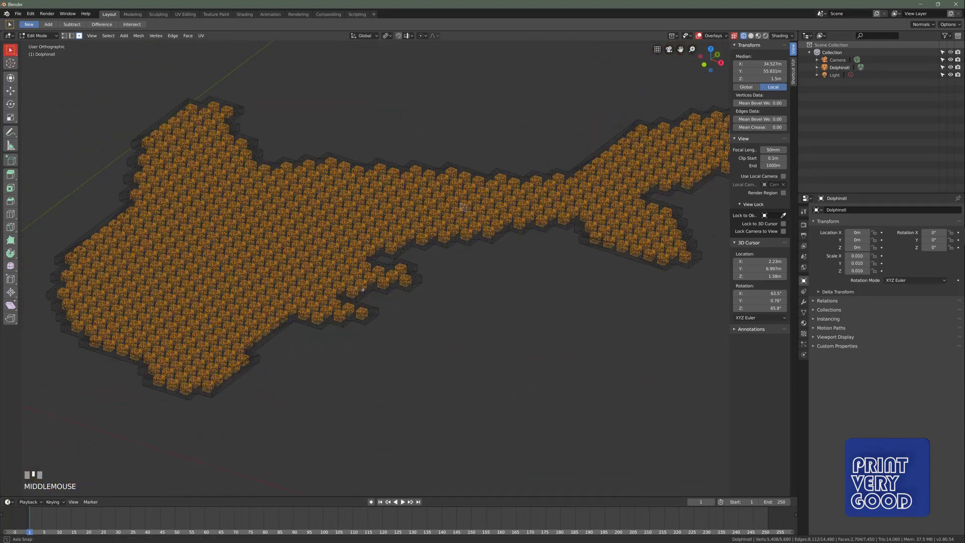
Try an XY-only resize (Shift+Z) of the cubes and cancel it as well.
key("s")
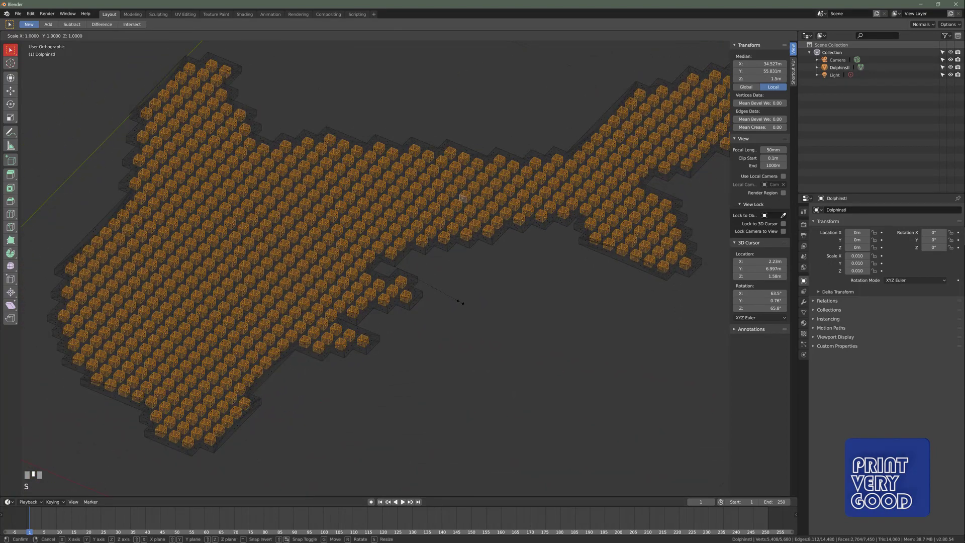
key("shift+z")
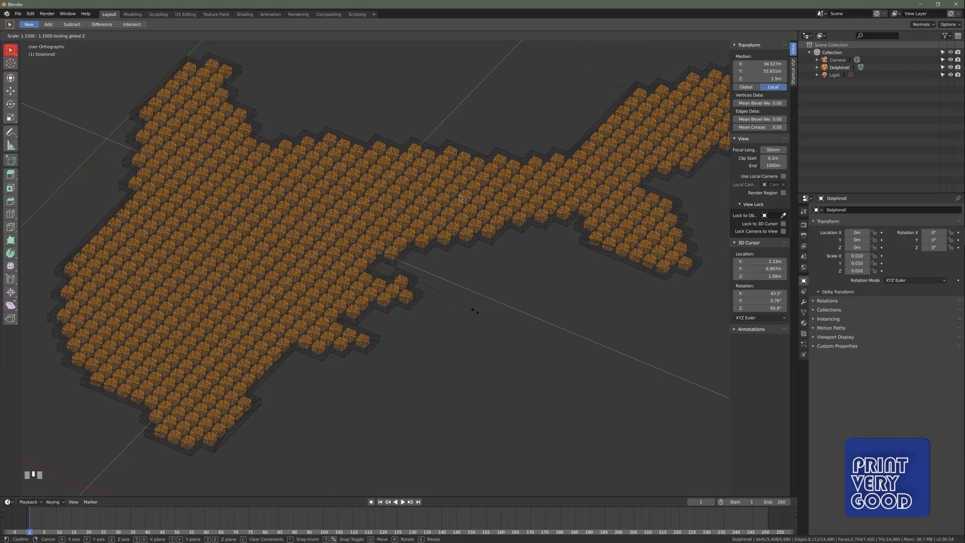
right_click(494, 332)
mouse_move(443, 357)
middle_mouse_down()
mouse_move(442, 385)
mouse_move(422, 390)
middle_mouse_up()
Switch the viewport to Solid shading from the Z pie menu.
key("z")
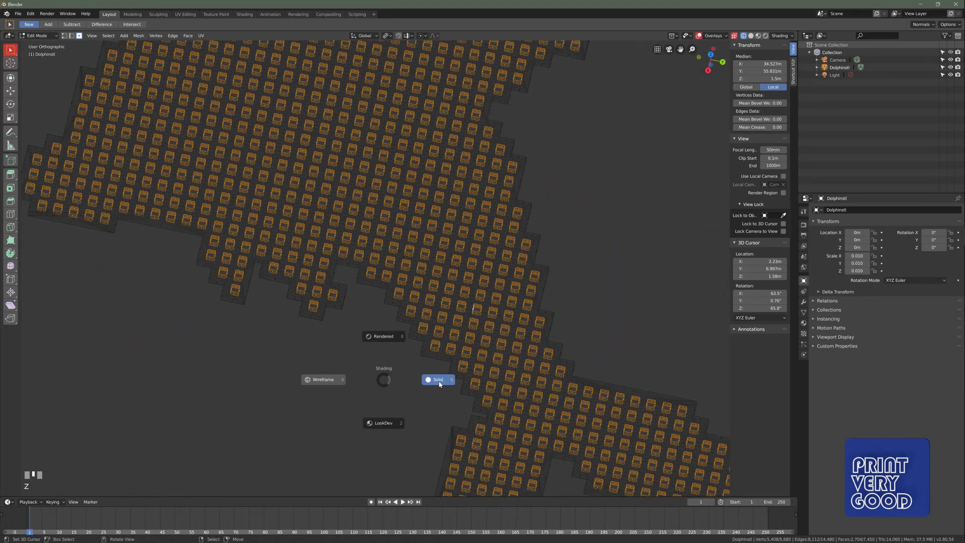
left_click(440, 383)
mouse_move(395, 384)
middle_mouse_down()
mouse_move(407, 393)
mouse_move(394, 395)
mouse_move(392, 355)
middle_mouse_up()
scroll(406, 392, "down", 3)
Enlarge the inner squares in X and Y only to about 1.43, thinning the lattice walls.
key("s")
key("shift+z")
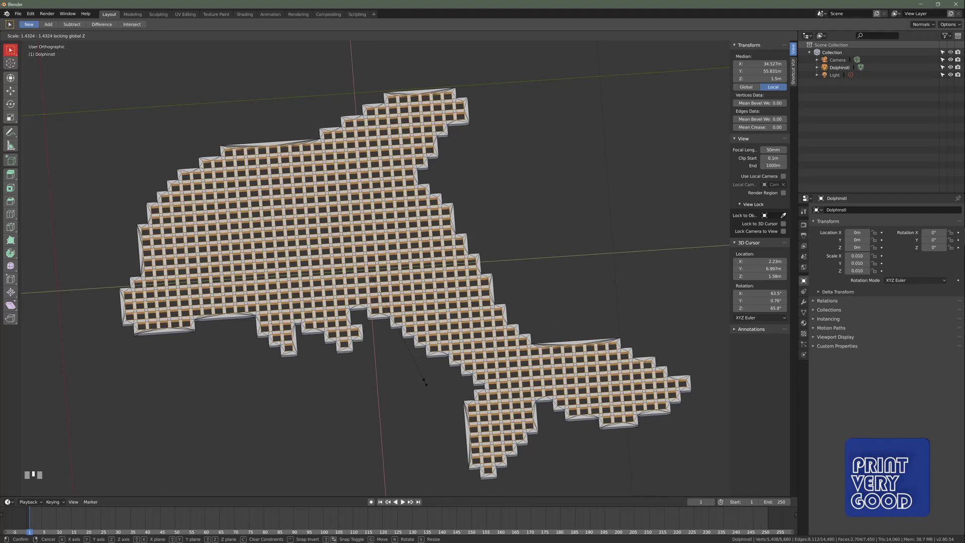
left_click(424, 382)
mouse_move(398, 383)
middle_mouse_down()
mouse_move(440, 348)
mouse_move(418, 370)
middle_mouse_up()
Return to Object Mode and inspect the finished thin-walled dolphin lattice.
key("Tab")
scroll(440, 348, "down", 3)
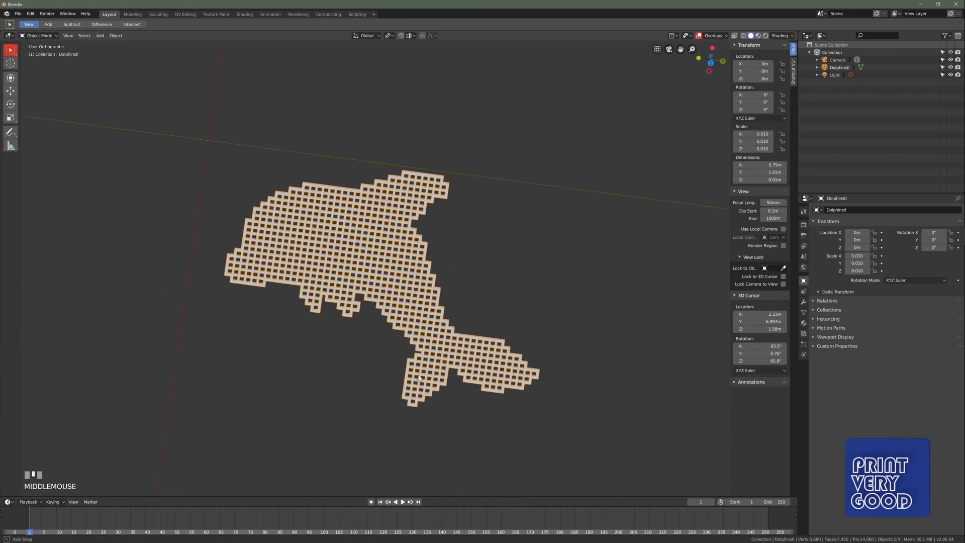
mouse_move(359, 367)
middle_mouse_down()
mouse_move(392, 351)
mouse_move(402, 304)
mouse_move(392, 353)
mouse_move(391, 321)
mouse_move(370, 327)
mouse_move(362, 317)
middle_mouse_up()
scroll(391, 352, "up", 3)
scroll(391, 351, "up", 2)
scroll(402, 304, "down", 3)
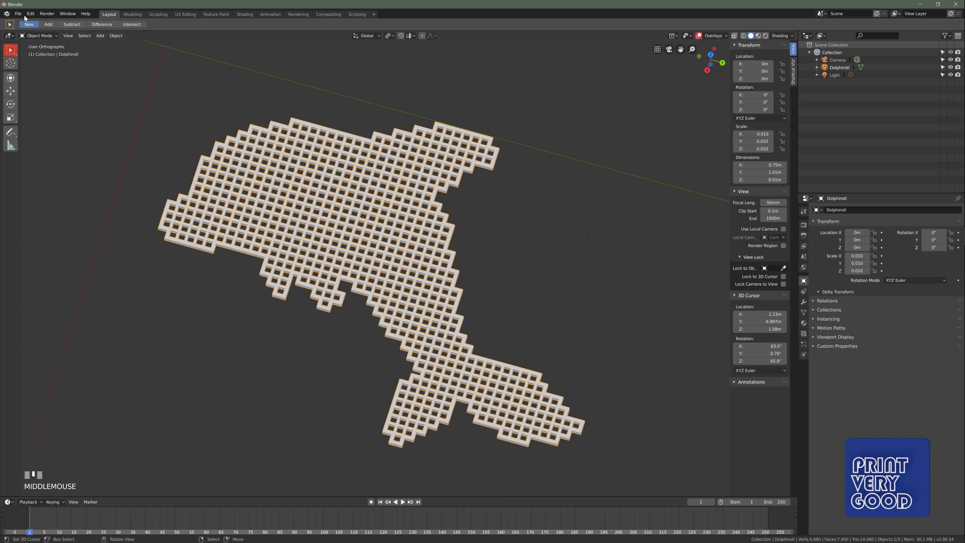
Export the lattice as STL with Scene Unit enabled and Scale 1000.
left_click(18, 14)
mouse_move(30, 159)
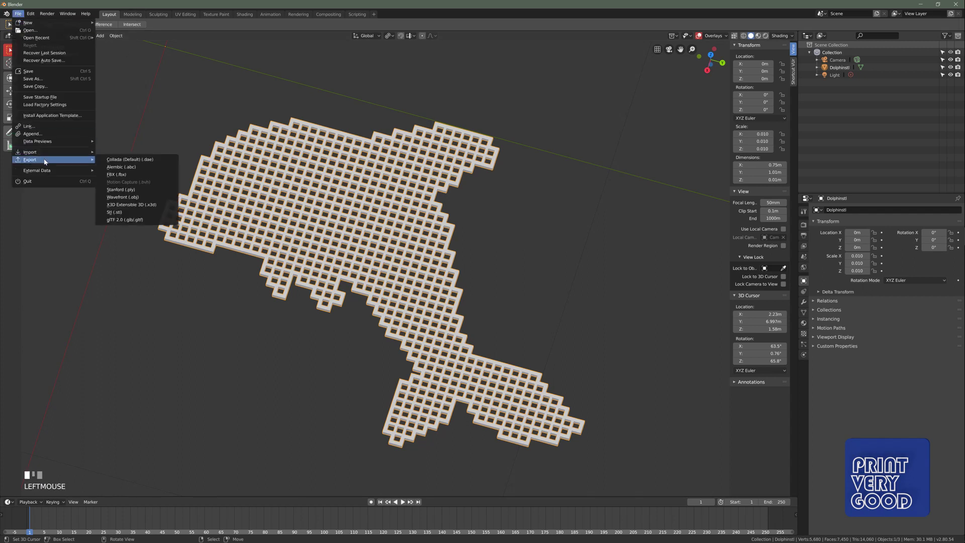
left_click(124, 213)
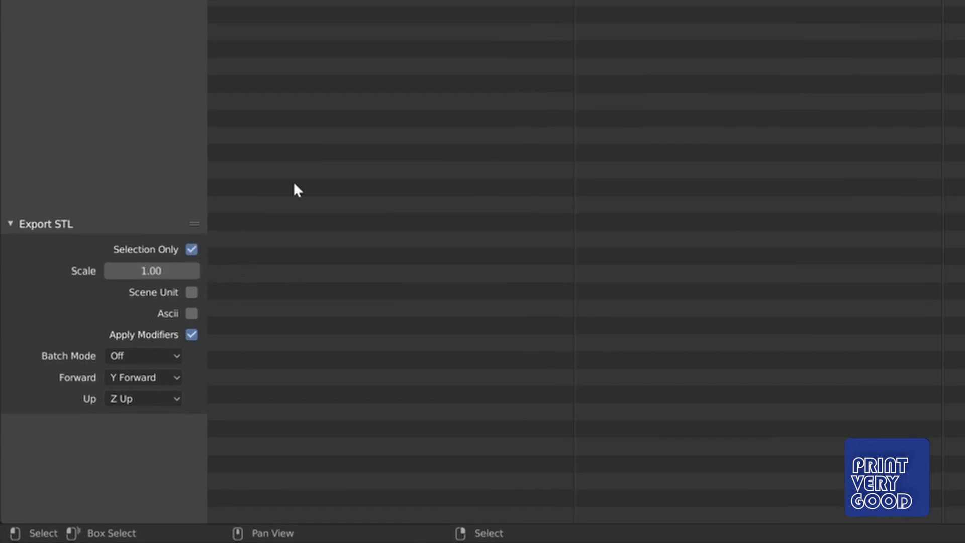
left_click(192, 292)
left_click(157, 271)
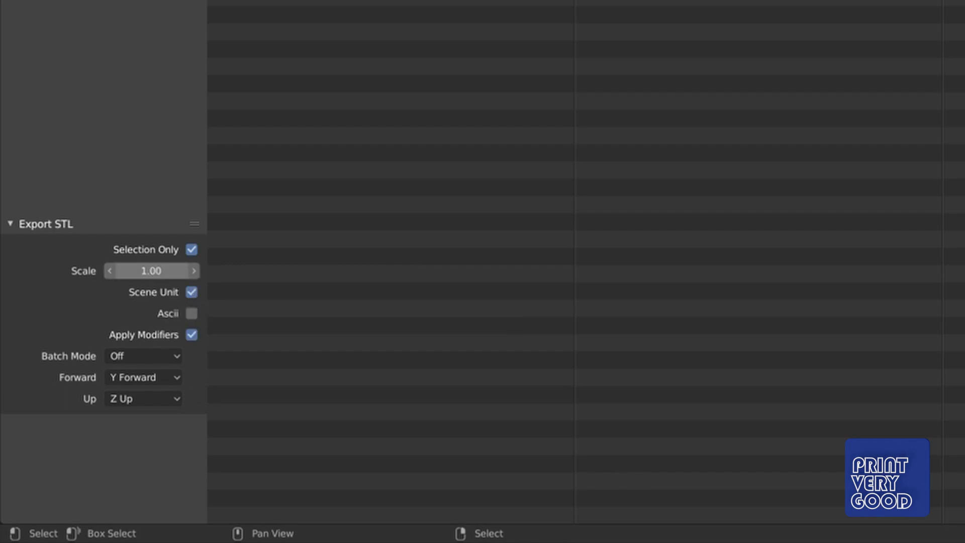
type("1.0")
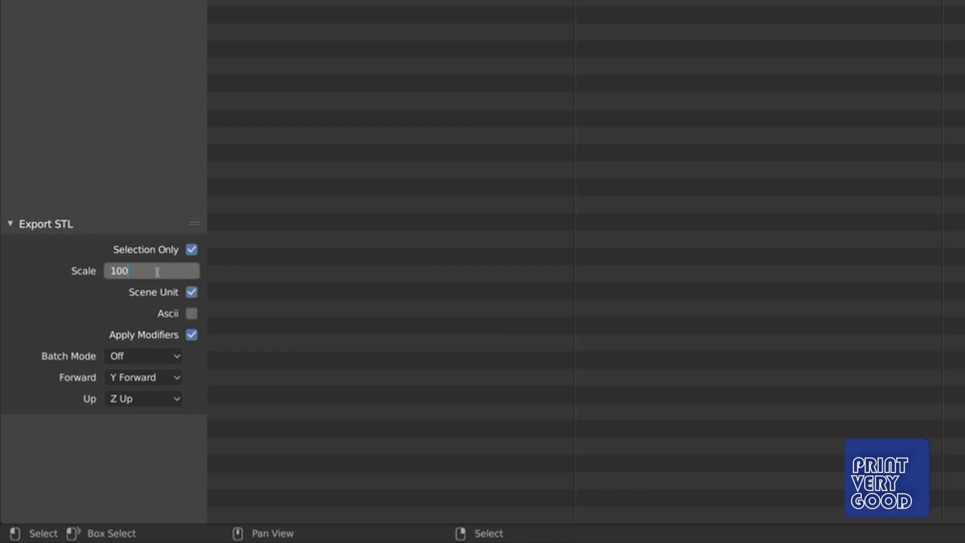
key("Return")
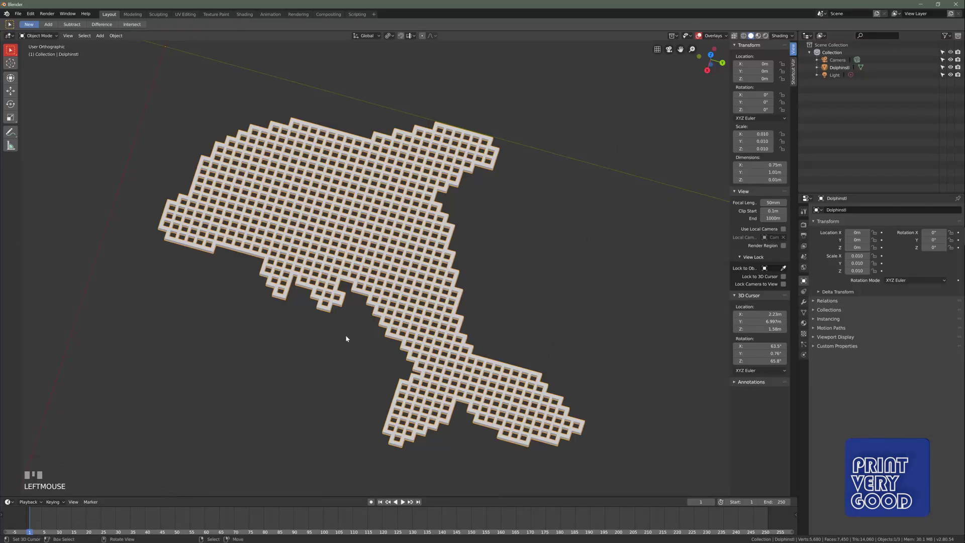
scroll(373, 273, "down", 3)
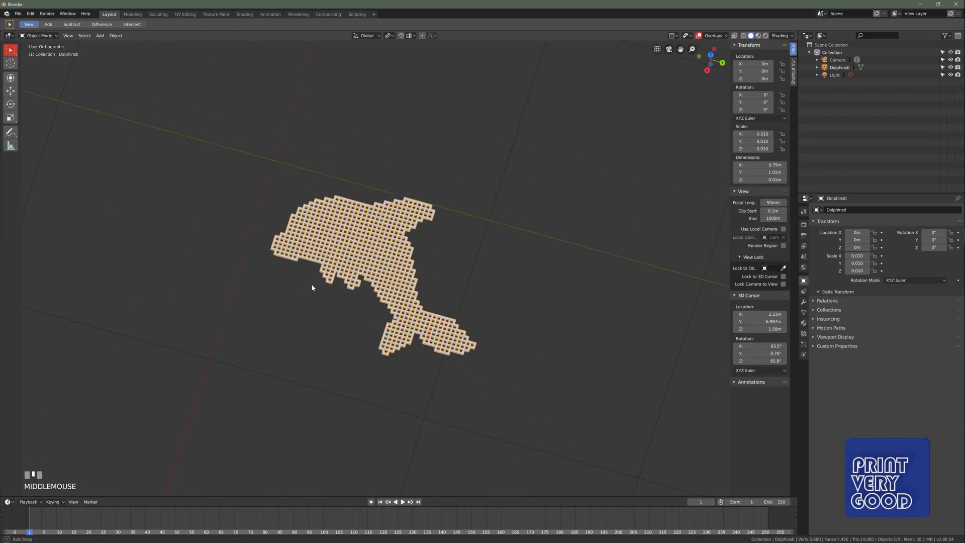
mouse_move(311, 284)
middle_mouse_down()
mouse_move(307, 290)
mouse_move(353, 286)
middle_mouse_up()
scroll(316, 283, "down", 2)
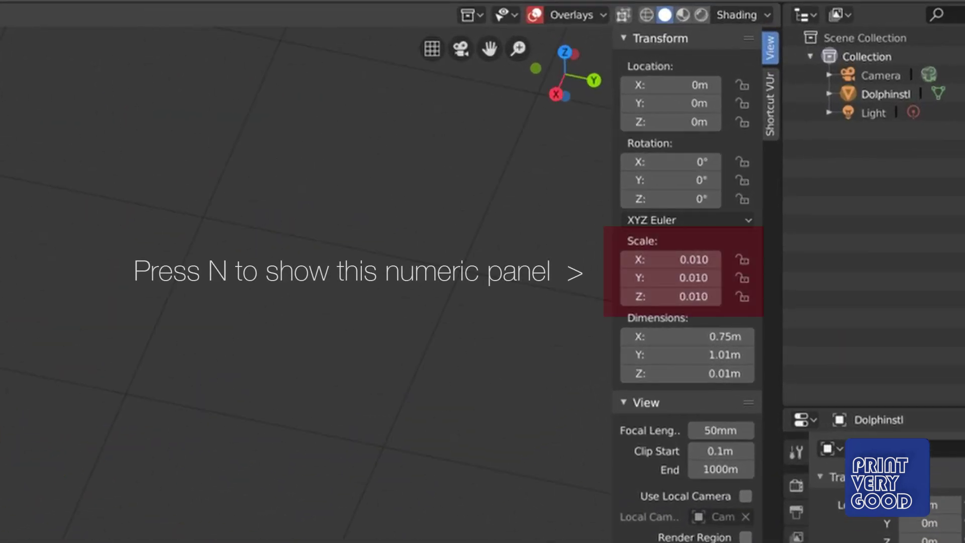
middle_click_drag(302, 302, 303, 279)
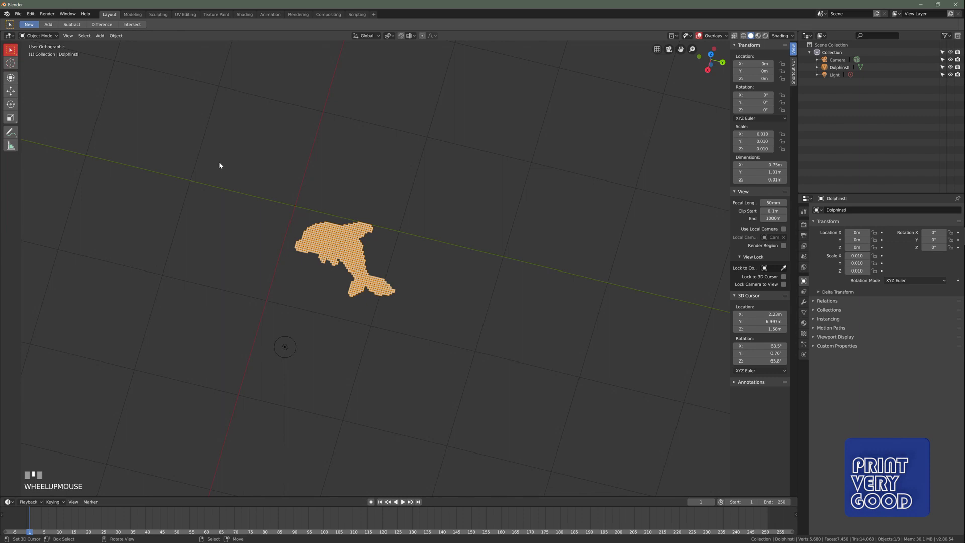
mouse_move(219, 165)
middle_mouse_down()
mouse_move(349, 309)
mouse_move(353, 293)
middle_mouse_up()
scroll(356, 292, "up", 5)
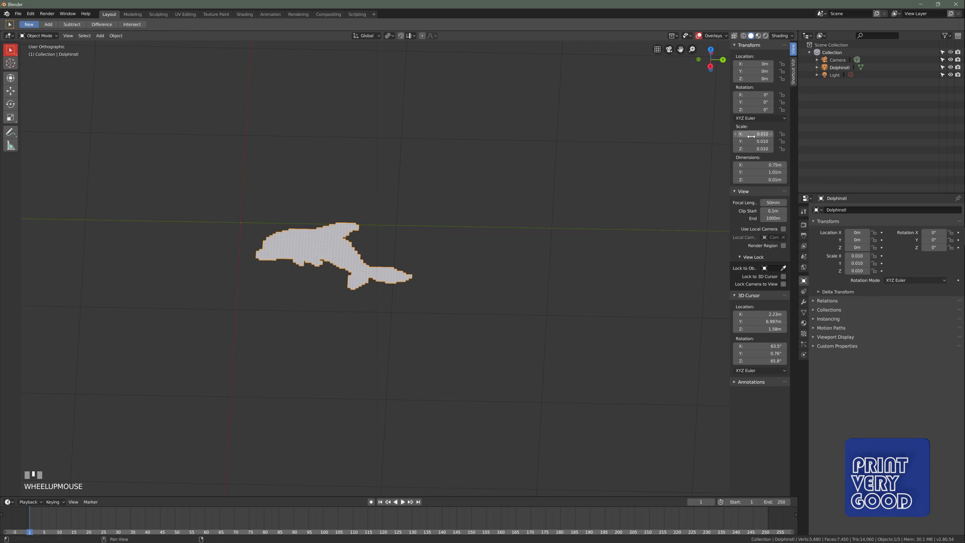
mouse_move(252, 298)
middle_mouse_down()
mouse_move(240, 310)
mouse_move(345, 318)
middle_mouse_up()
scroll(313, 277, "up", 3)
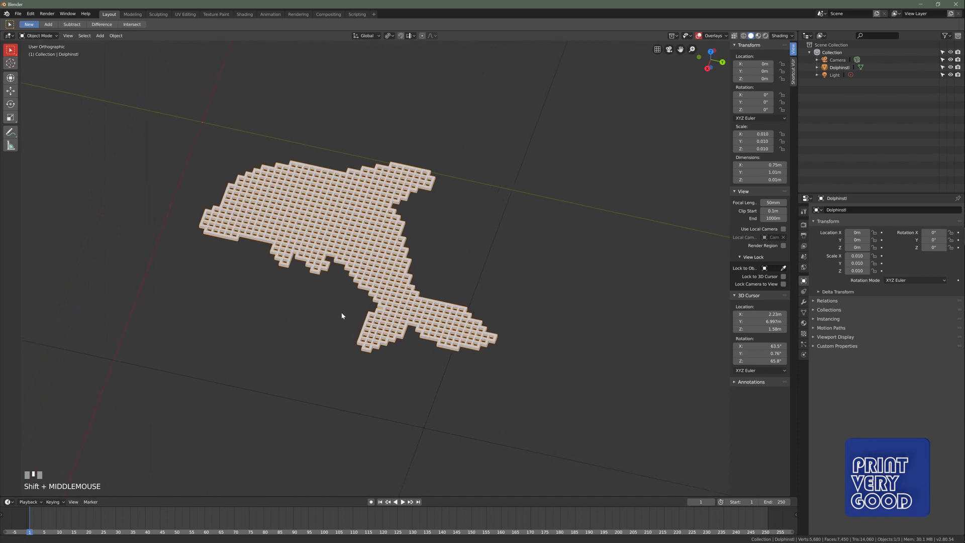
scroll(324, 268, "down", 2)
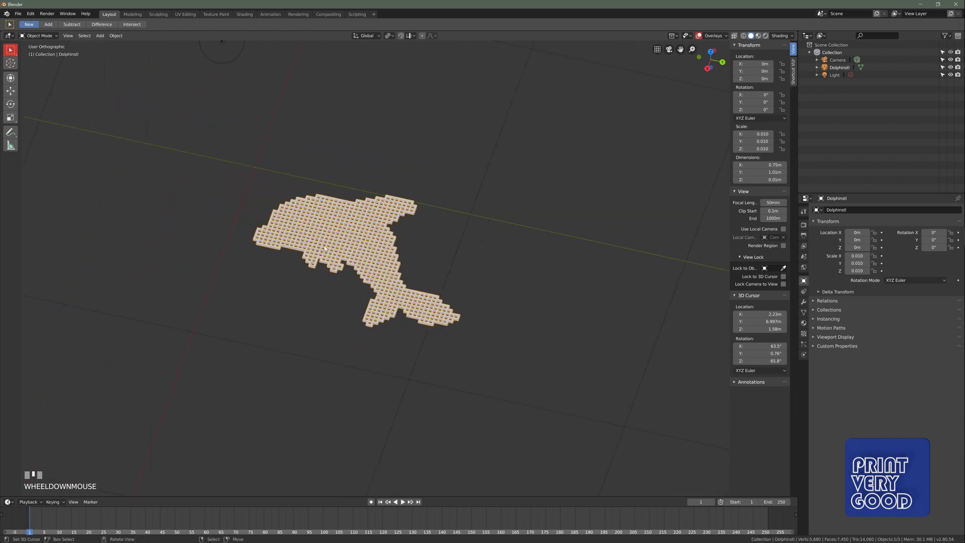